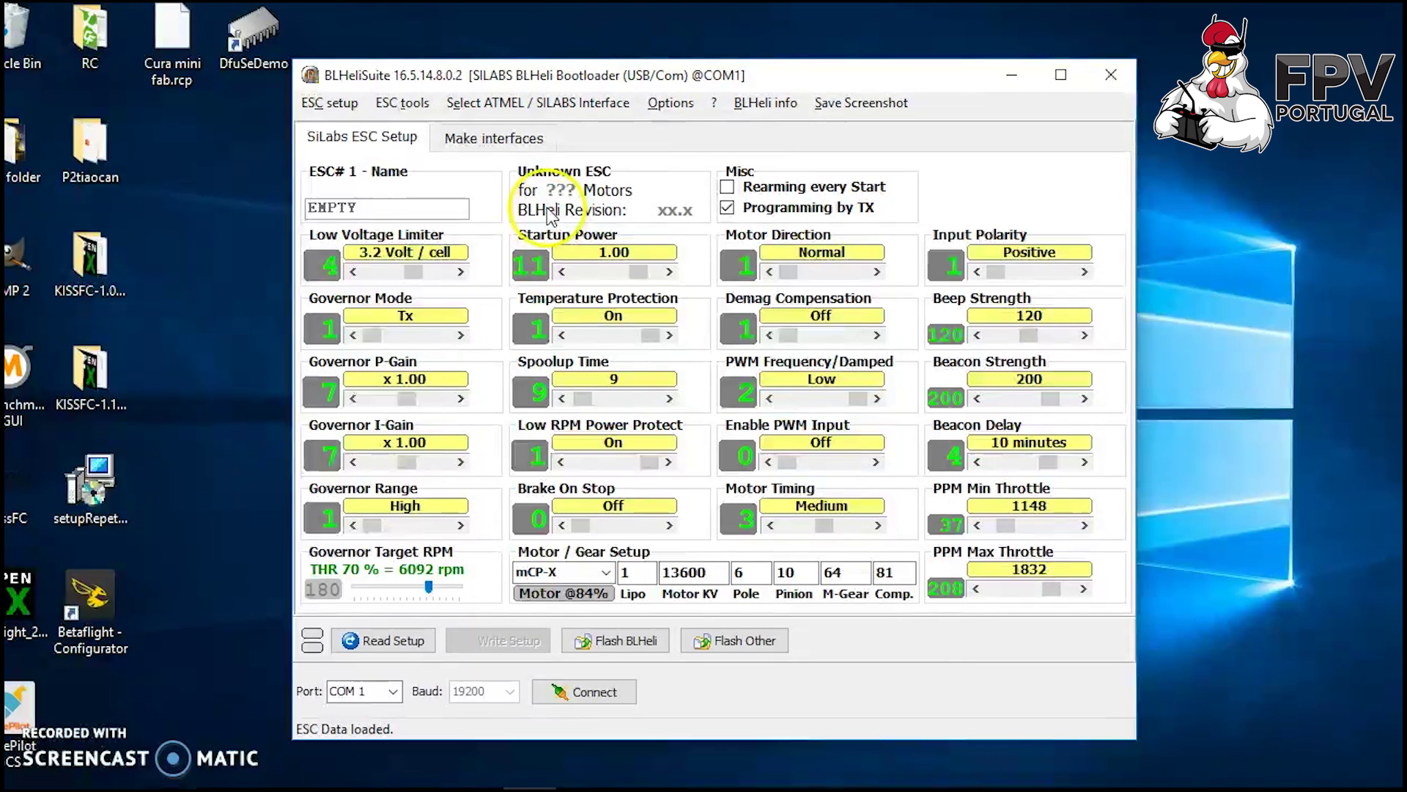
Step: Select the SILABS BLHeli Bootloader (USB/Com) interface and set the port to COM8 USB-SERIAL CH340
left_click(513, 104)
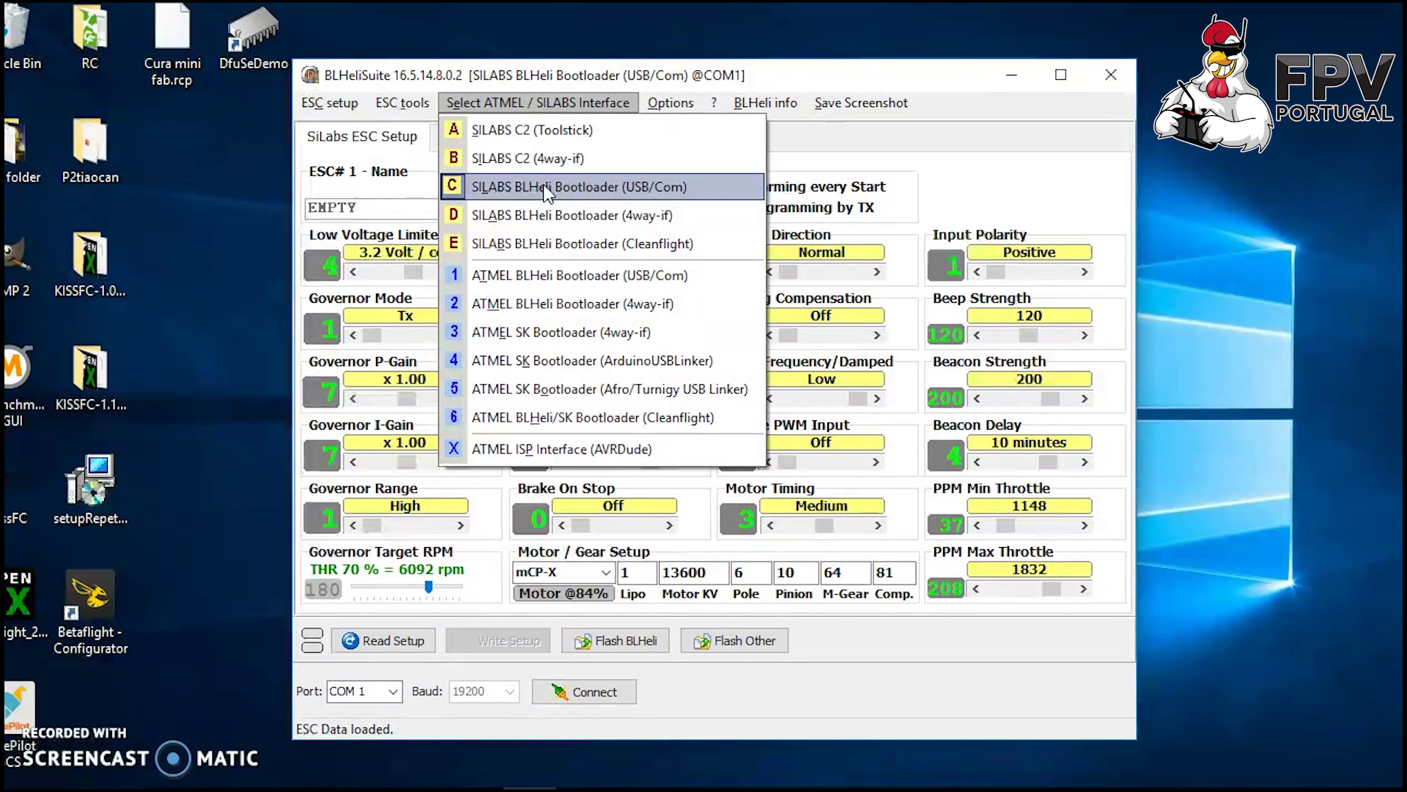
left_click(563, 192)
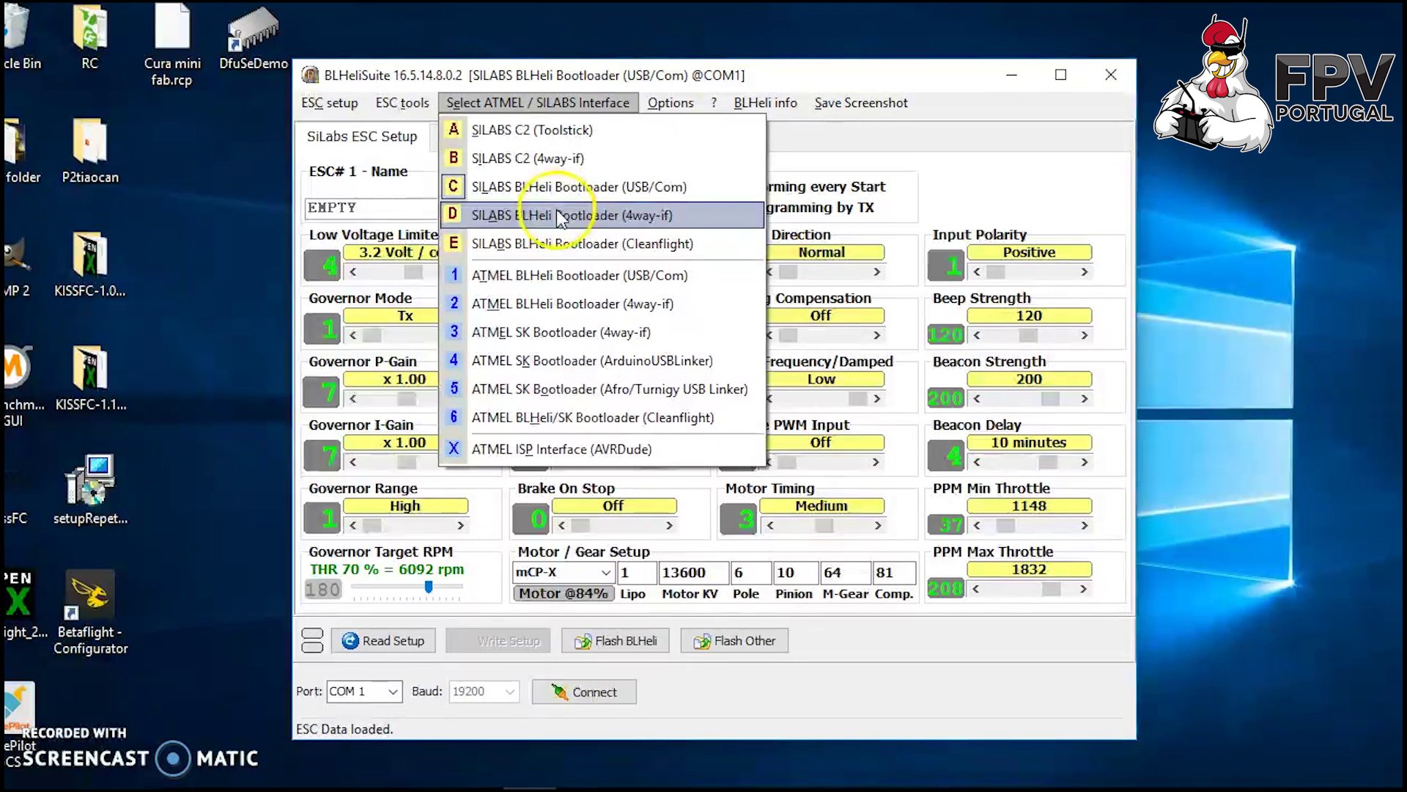
left_click(554, 190)
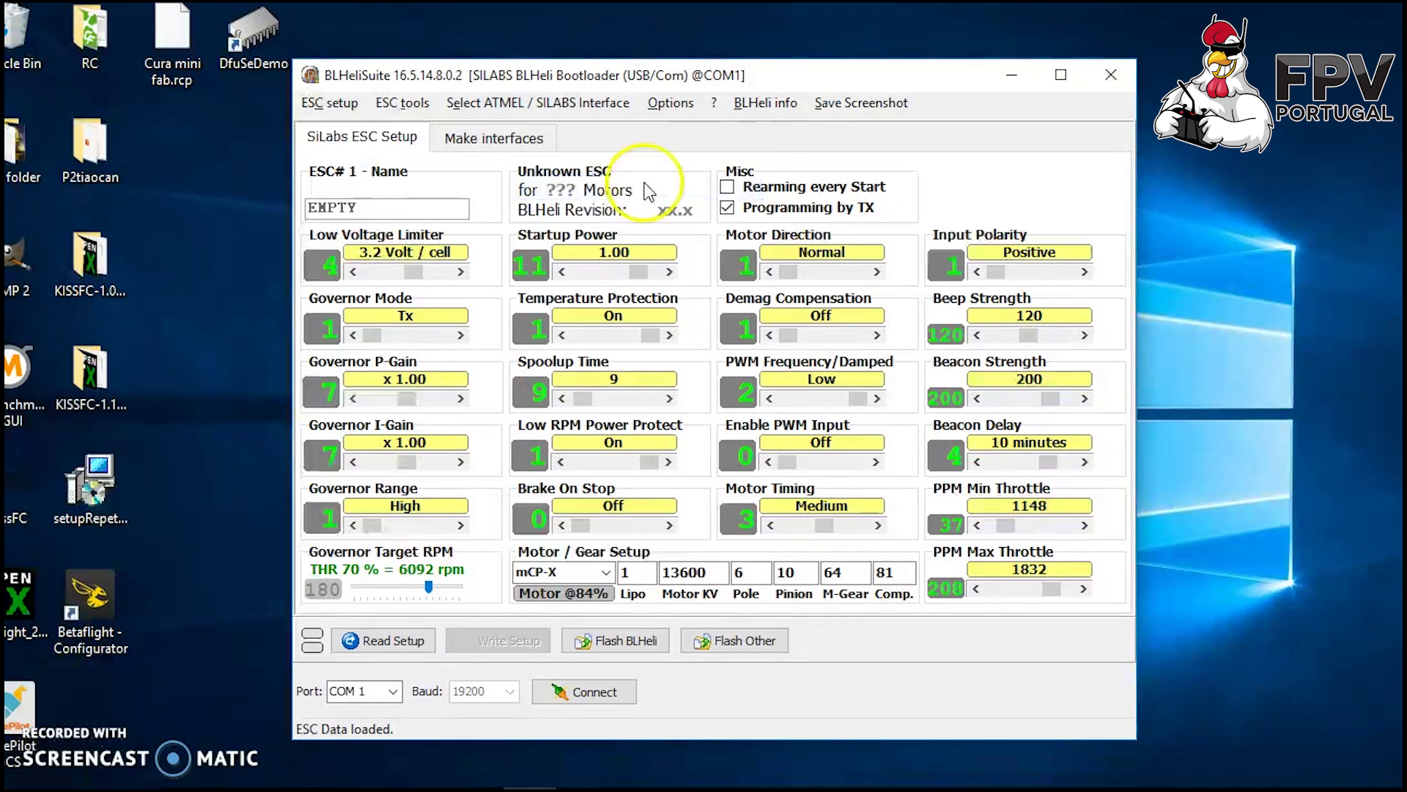
left_click(421, 649)
left_click(388, 691)
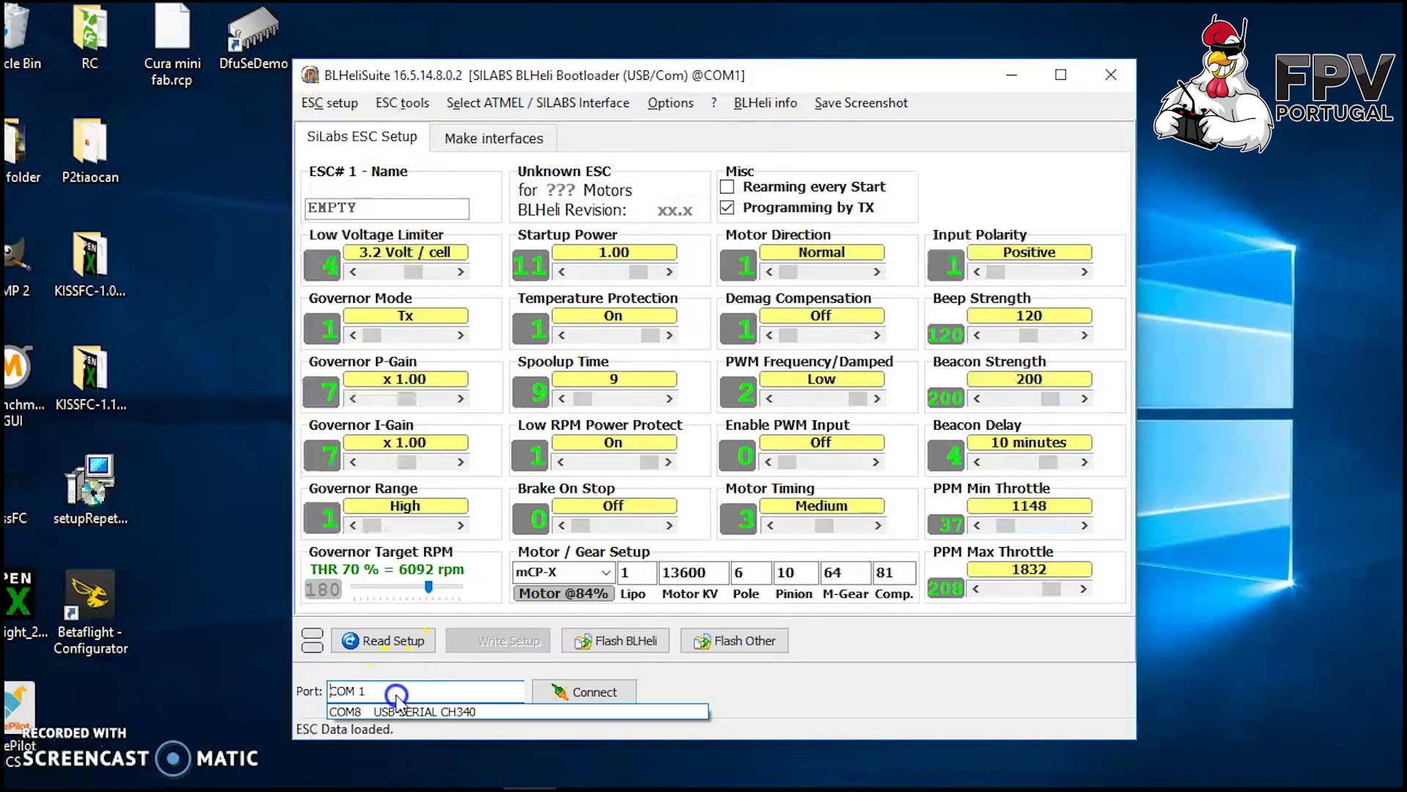
left_click(396, 710)
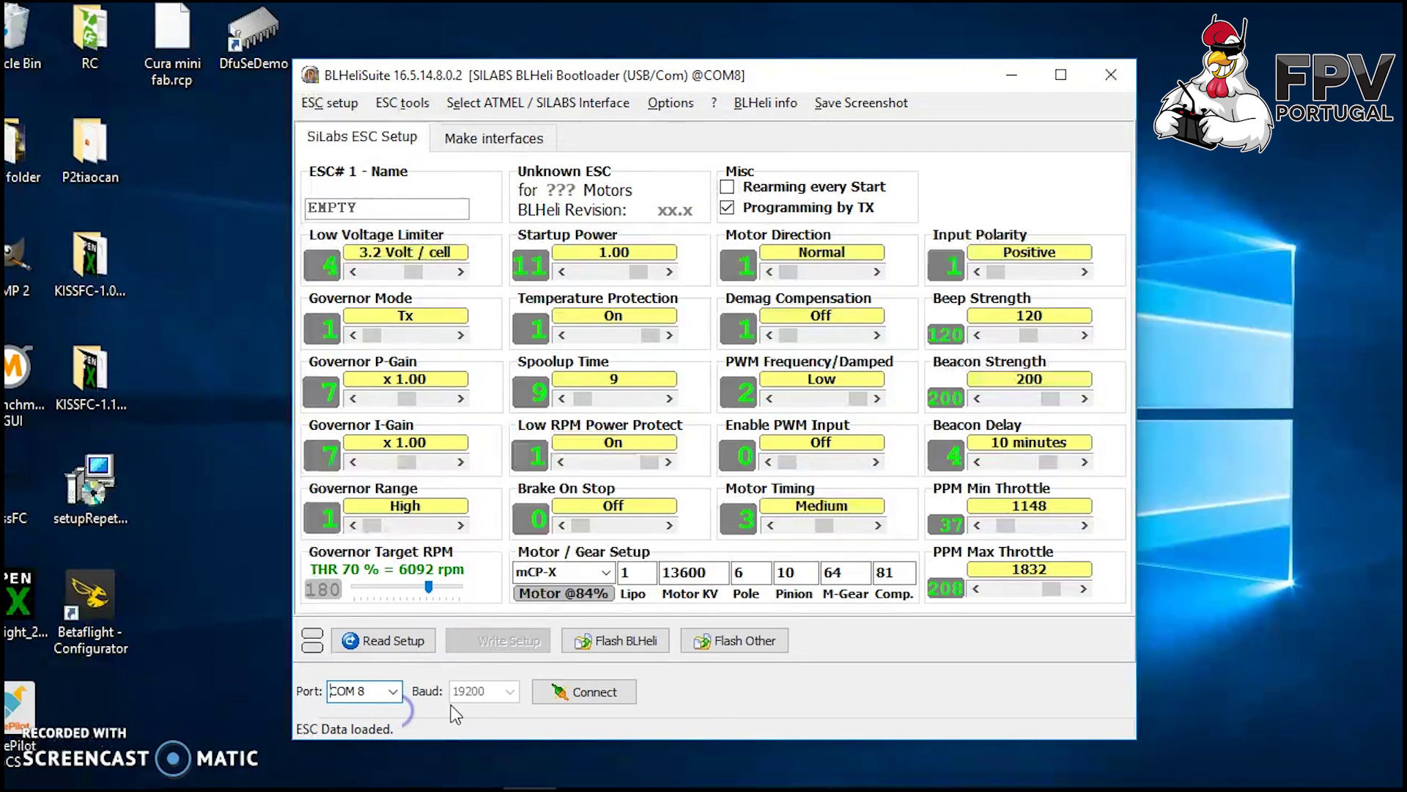
Step: Connect to the ESC and read its current setup values
left_click(380, 648)
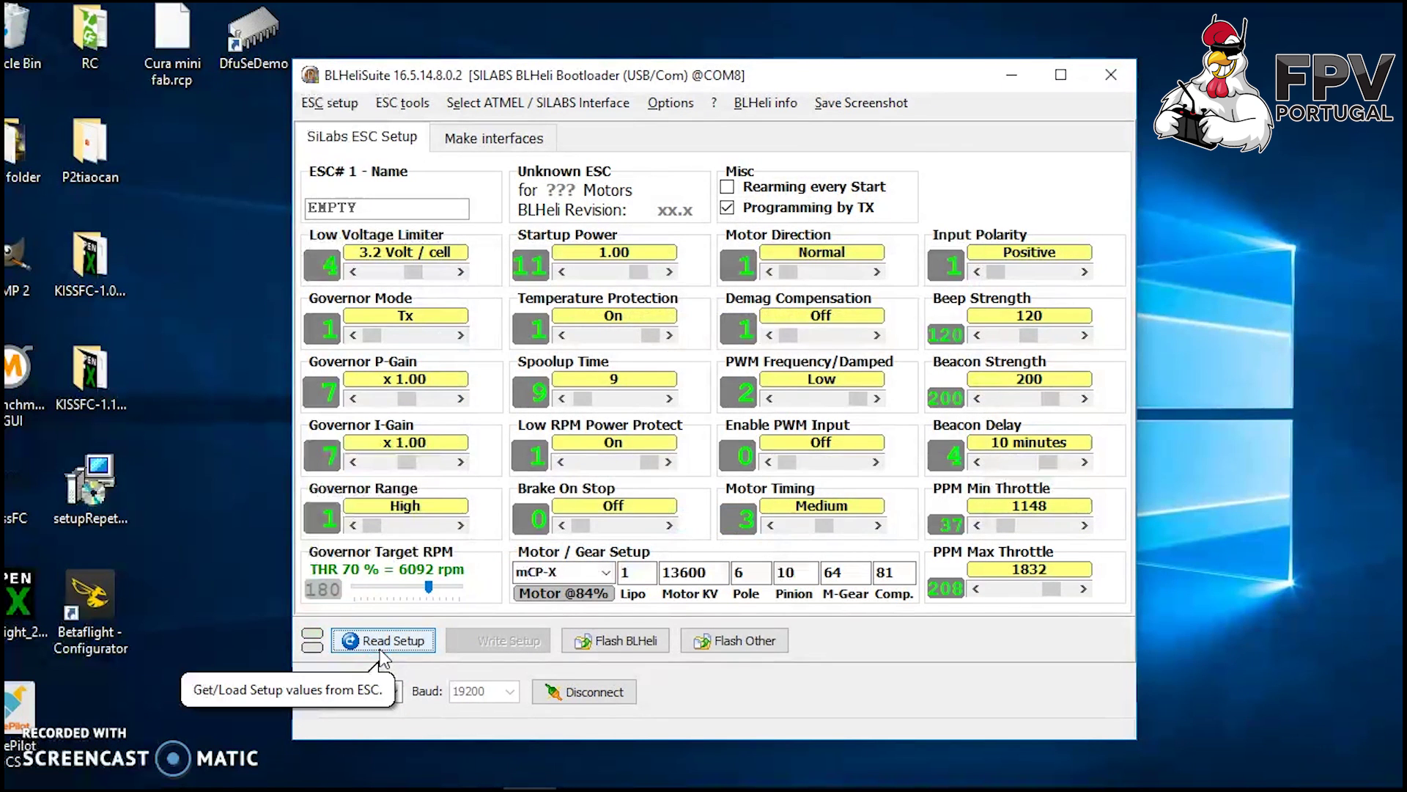
left_click(380, 648)
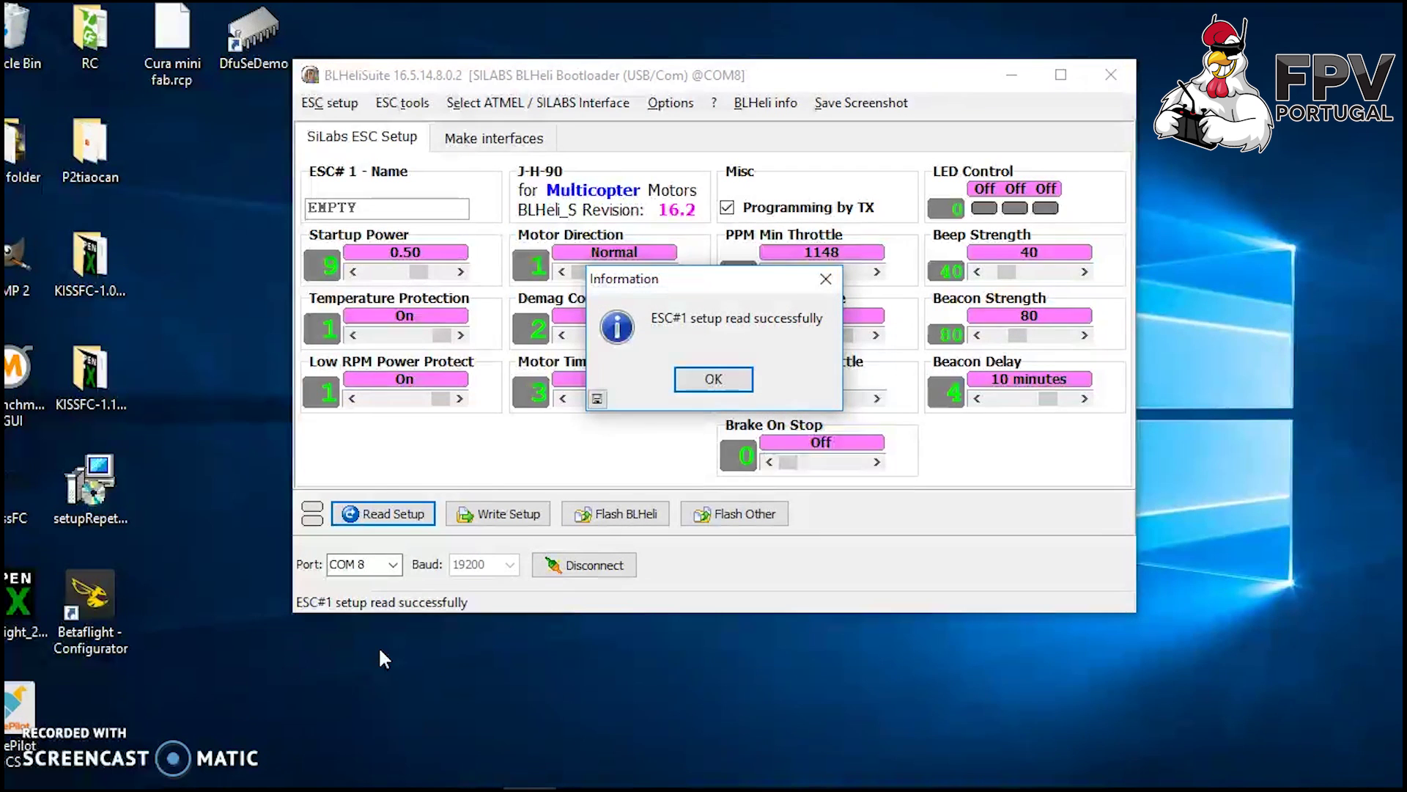
left_click(713, 379)
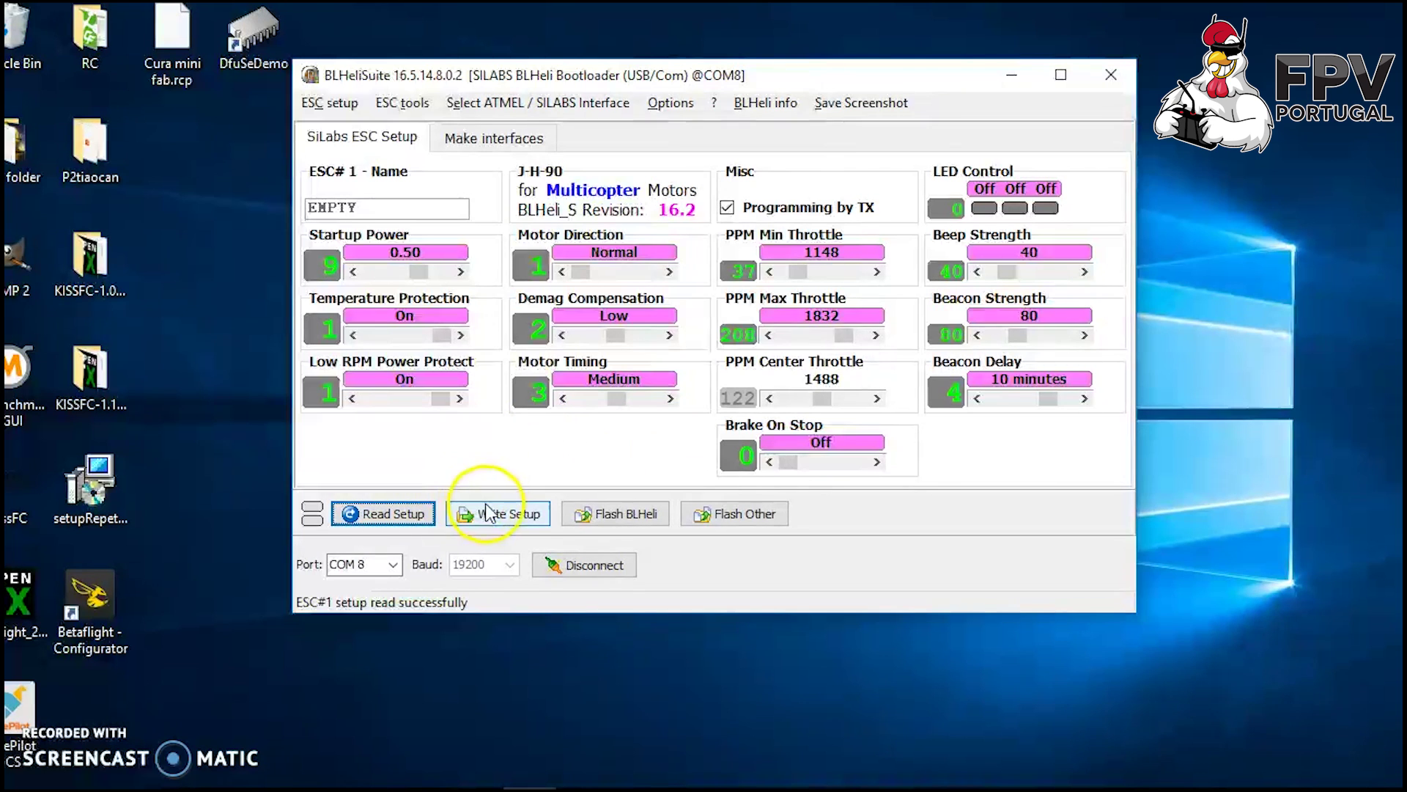
Step: Flash ESC #1 with the Rev 16.5 J-H-90 MULTI BLHeli firmware and write the current settings back to it
left_click(630, 516)
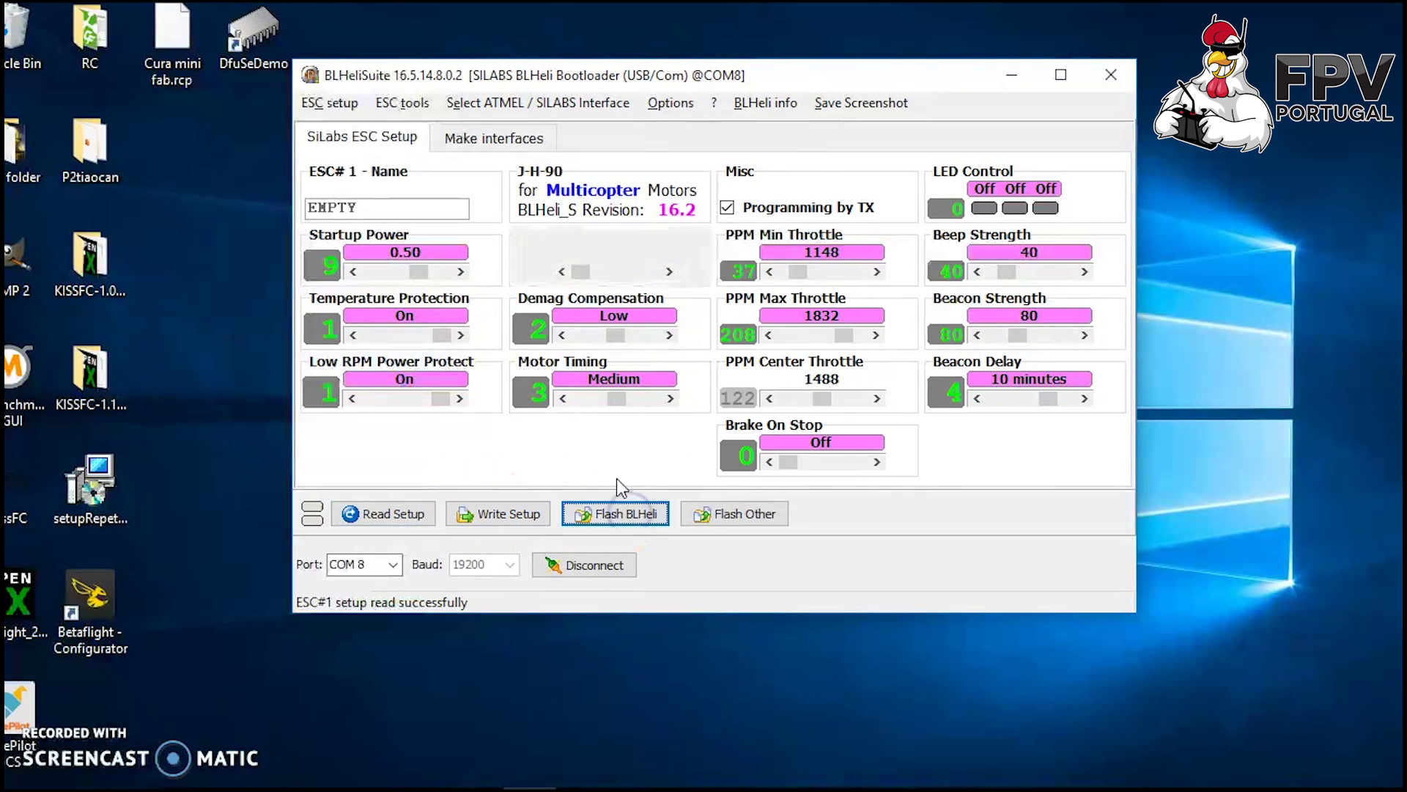
left_click(456, 399)
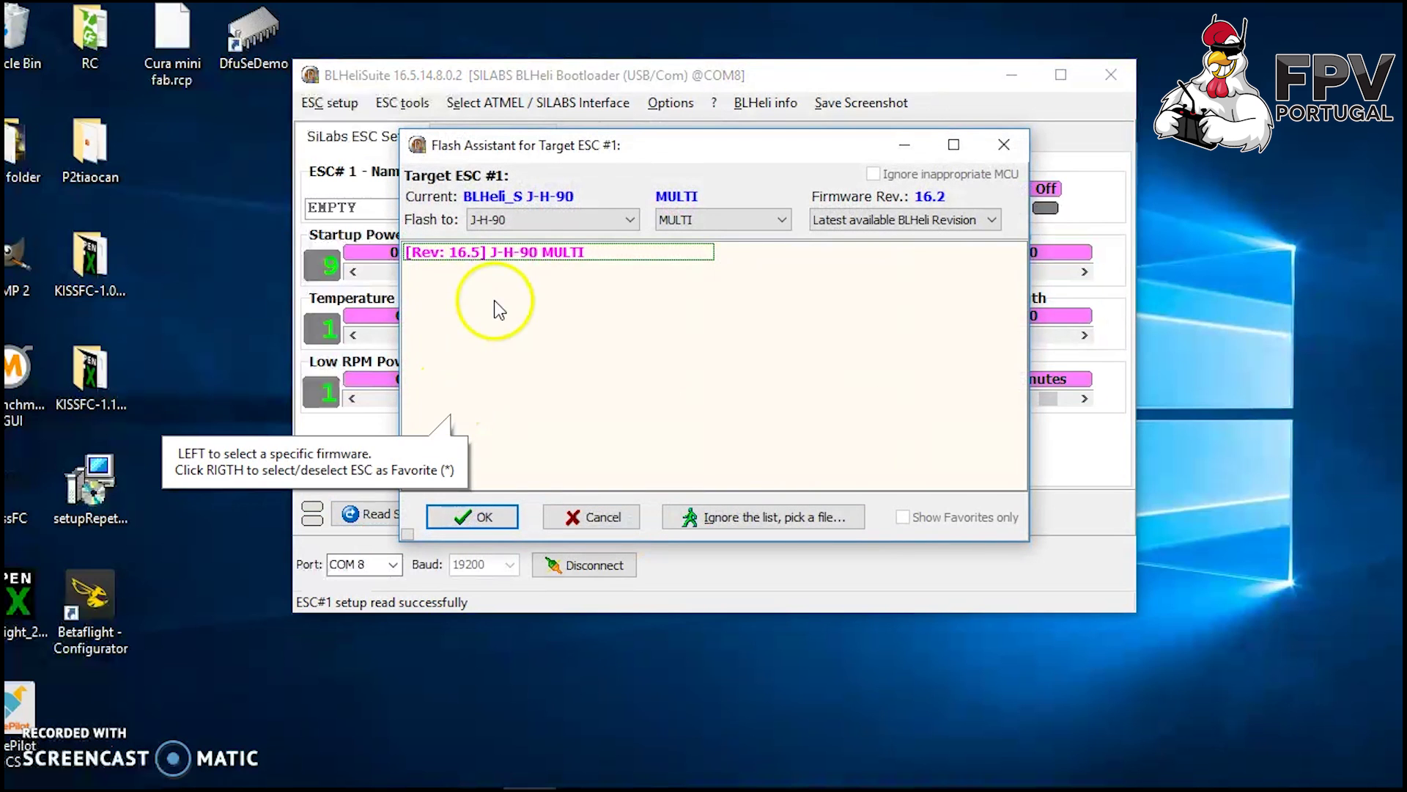
left_click_drag(605, 155, 597, 266)
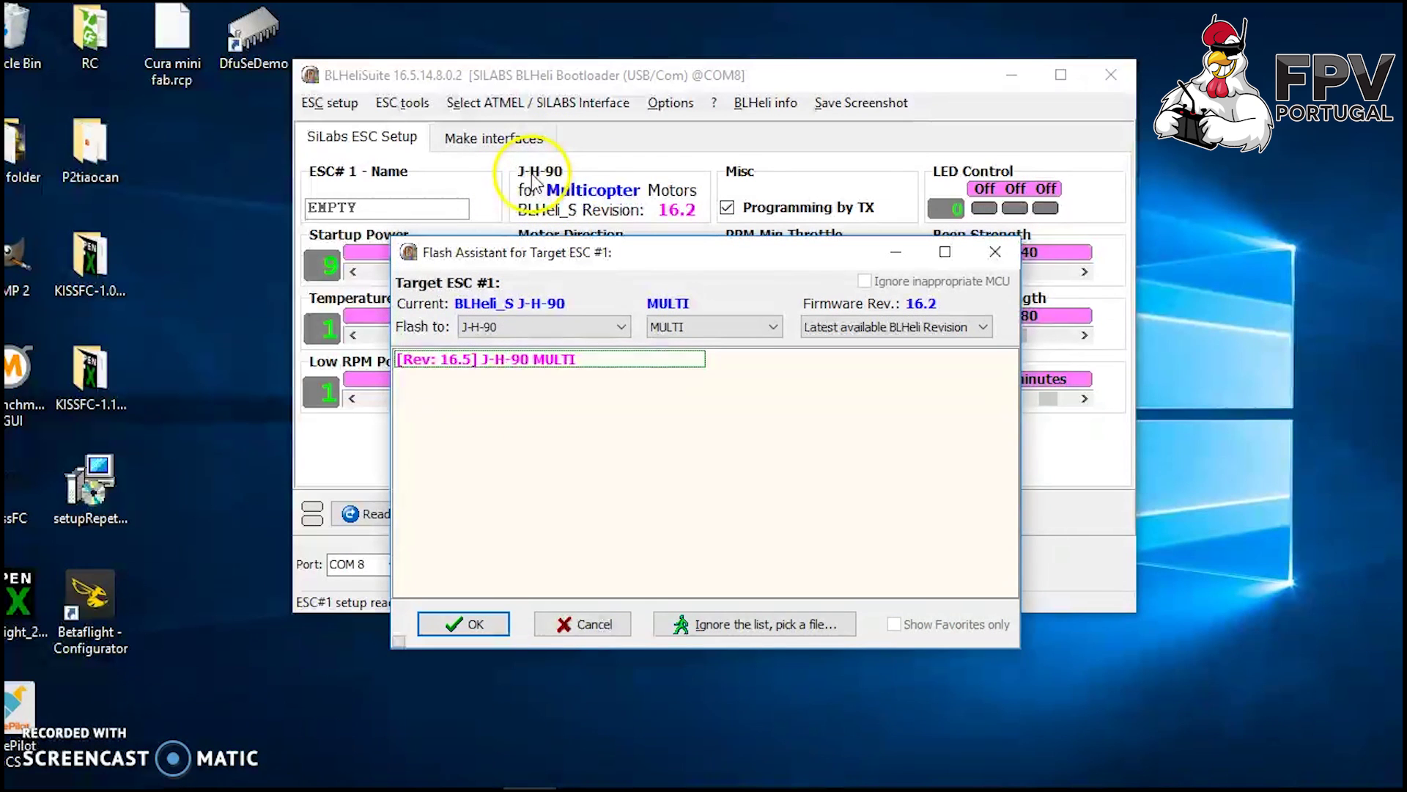
left_click(486, 359)
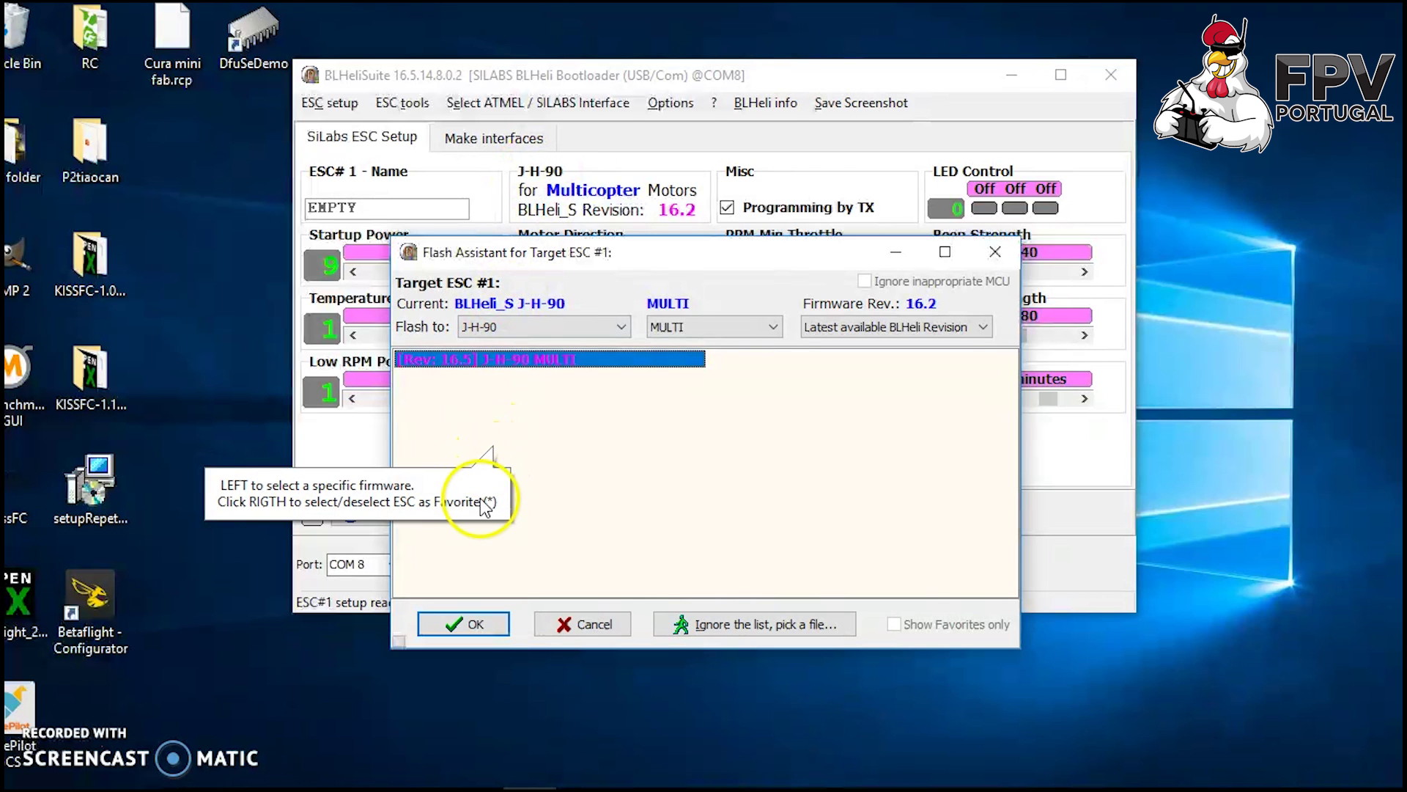
left_click(467, 622)
left_click(458, 420)
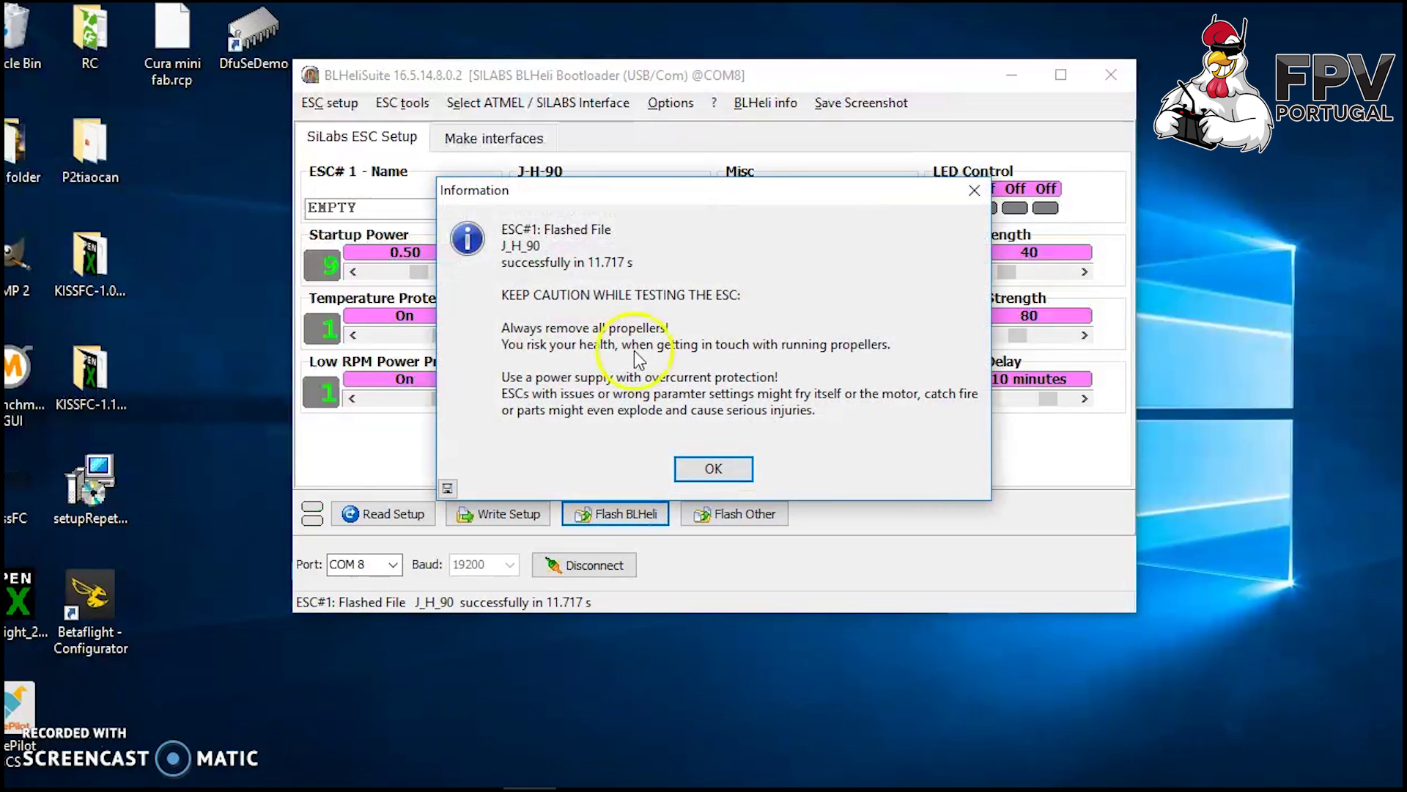
left_click(733, 467)
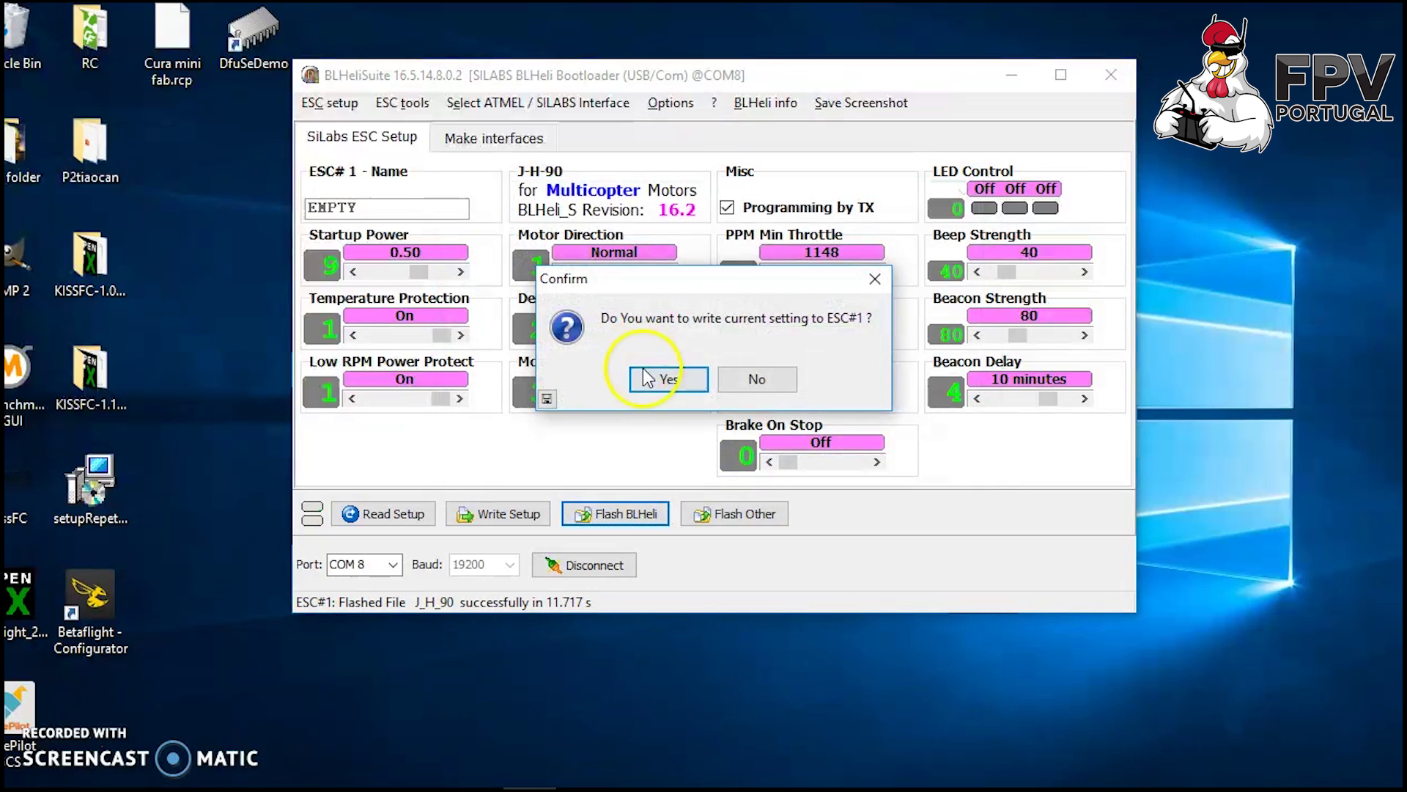
left_click(663, 381)
left_click(660, 386)
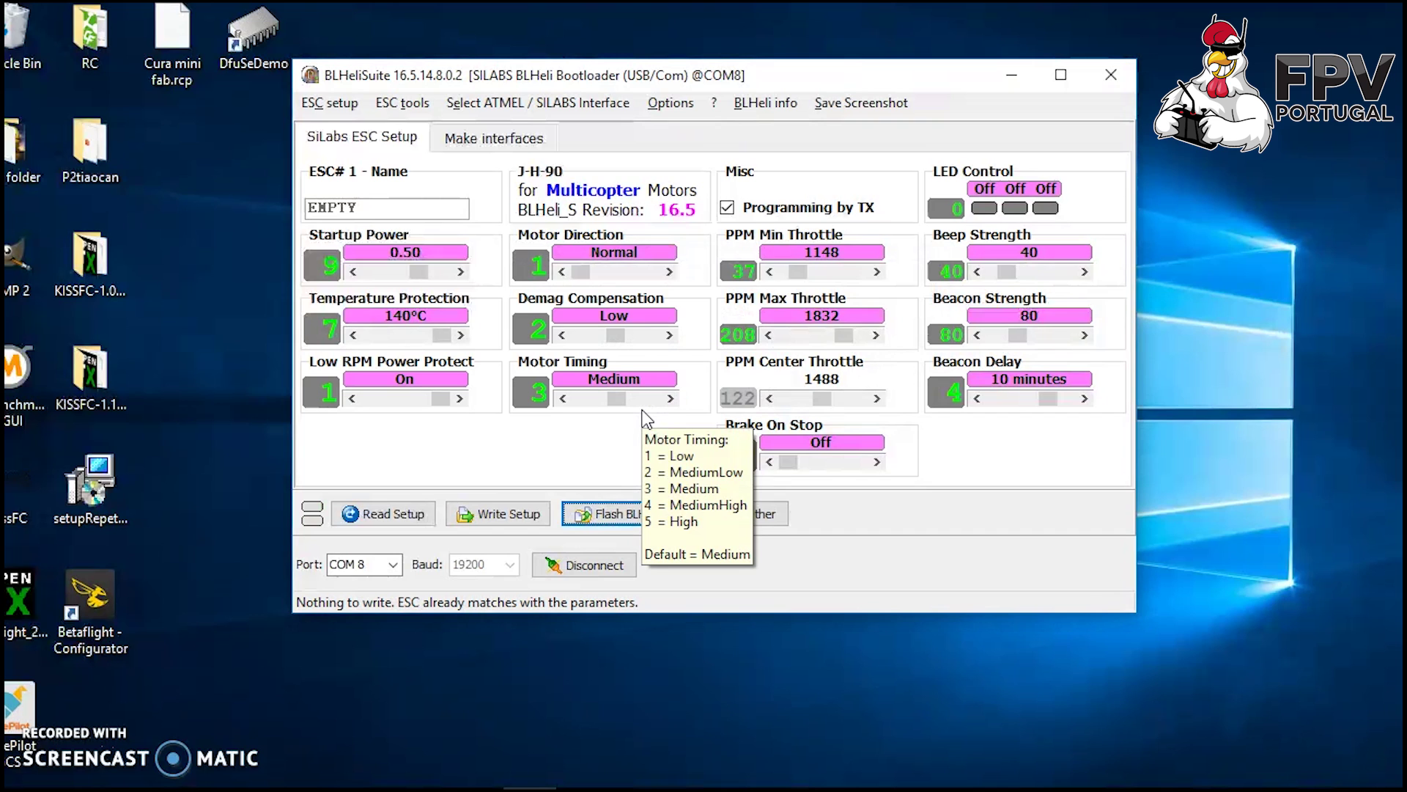
Step: Set PPM Min Throttle to 1000, PPM Max Throttle to 2020 and Beacon Delay to 2 minutes, and write the setup to the ESC
left_click_drag(603, 352, 552, 401)
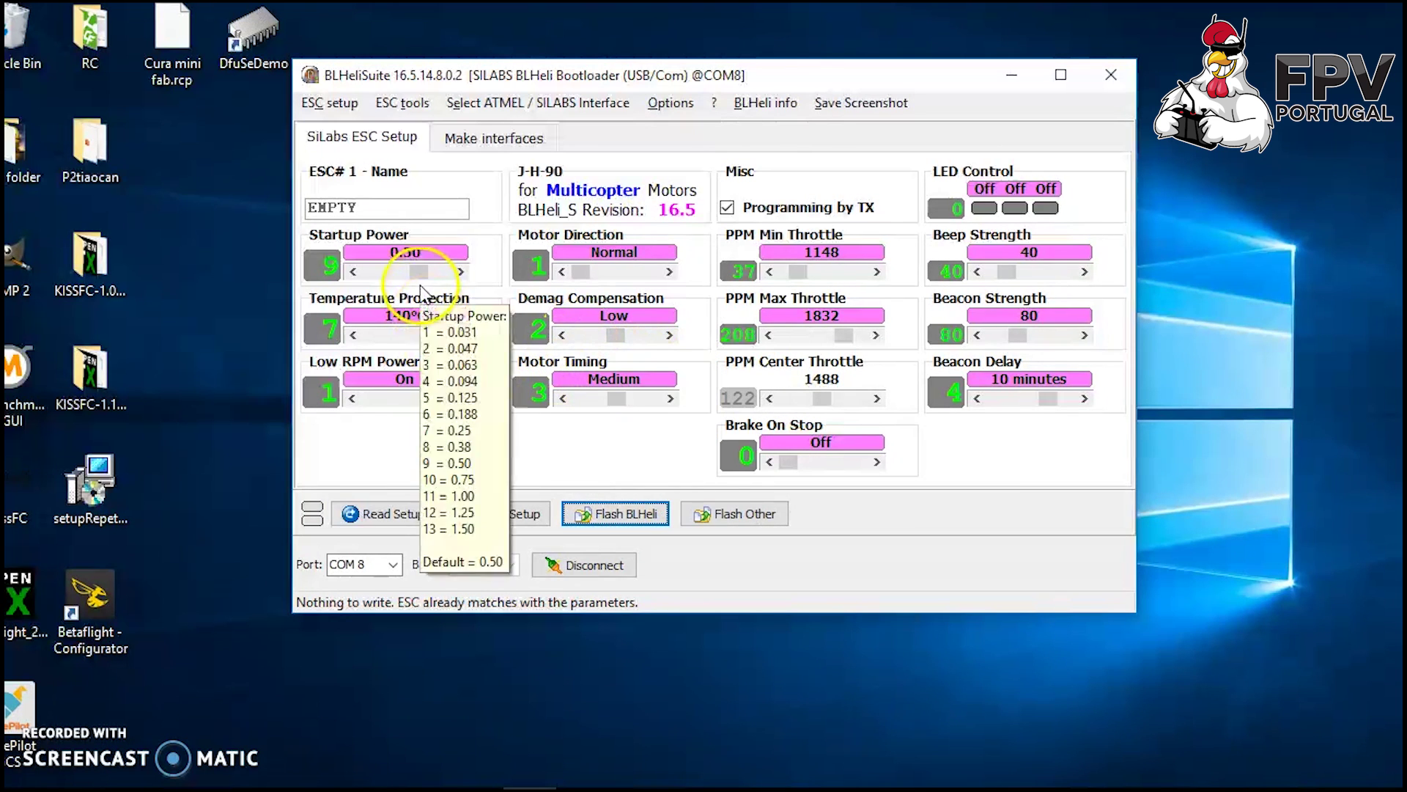
mouse_move(812, 277)
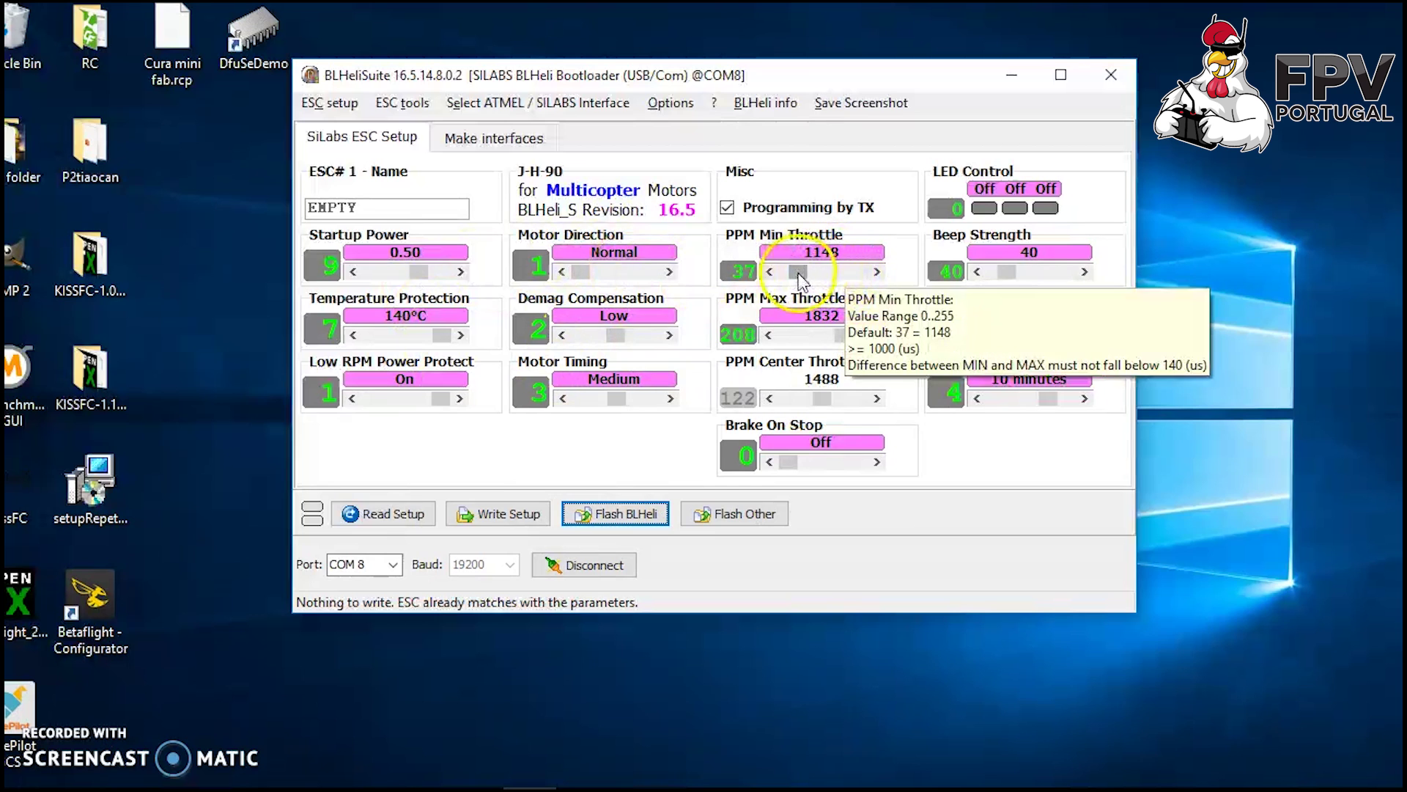
left_click_drag(799, 279, 740, 271)
left_click_drag(843, 345, 861, 340)
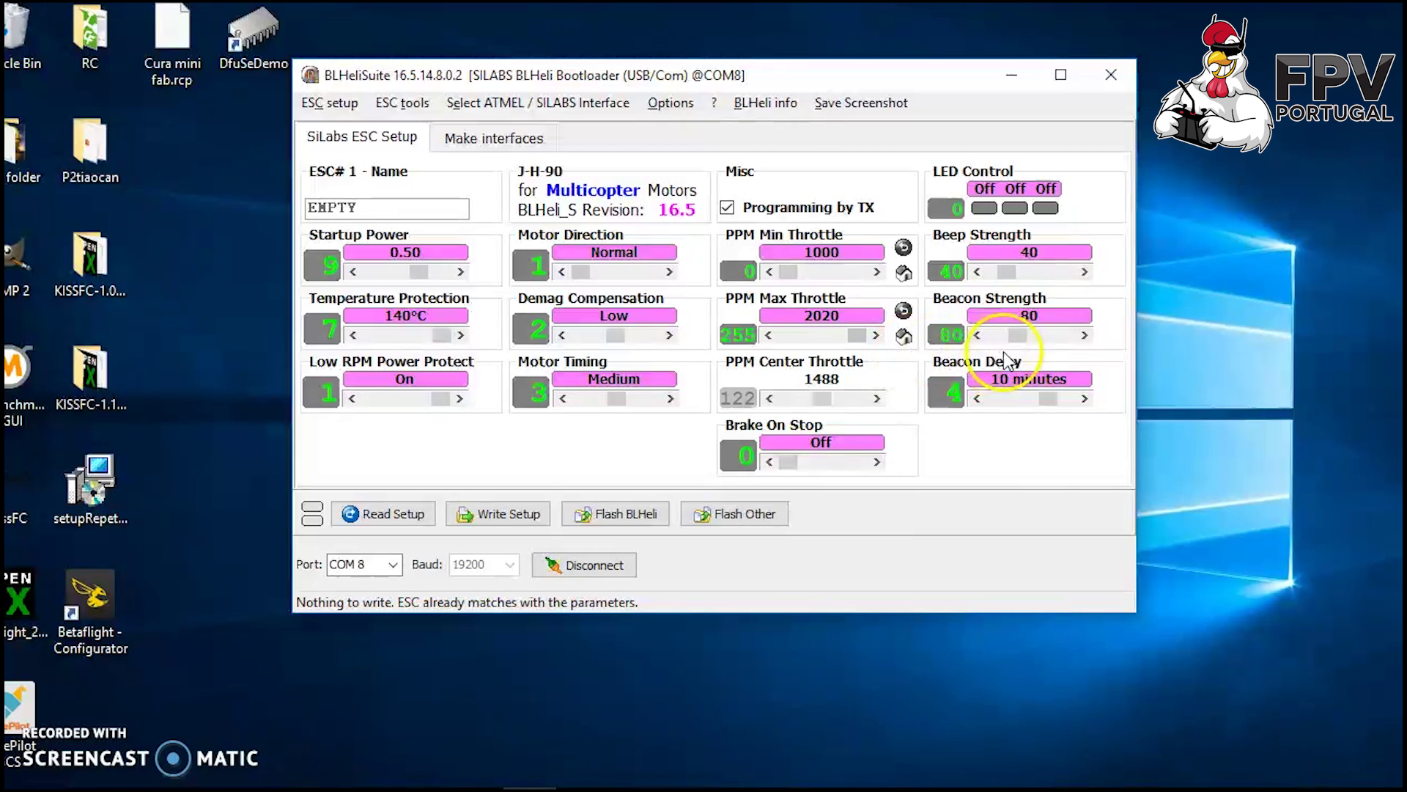
left_click_drag(1048, 398, 1015, 401)
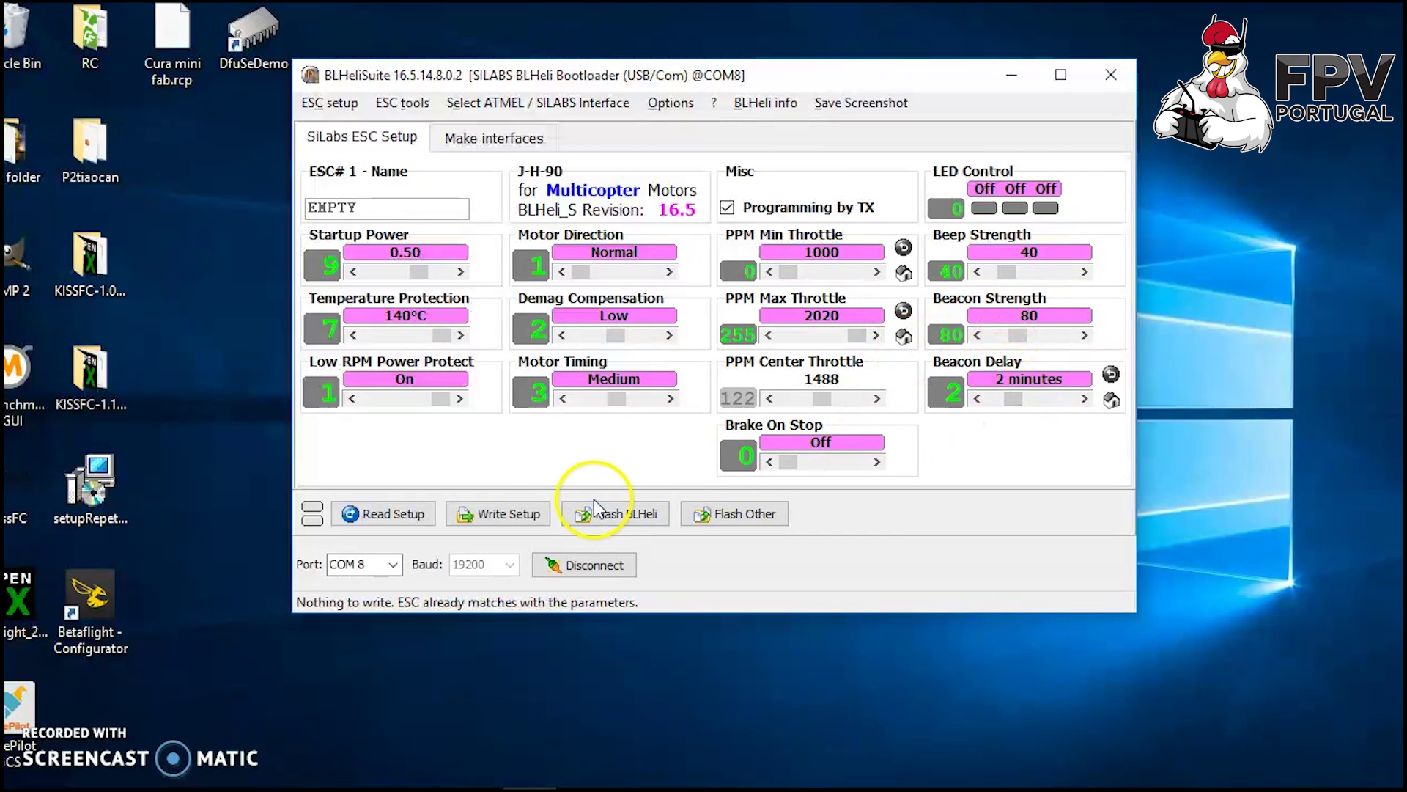
left_click(499, 513)
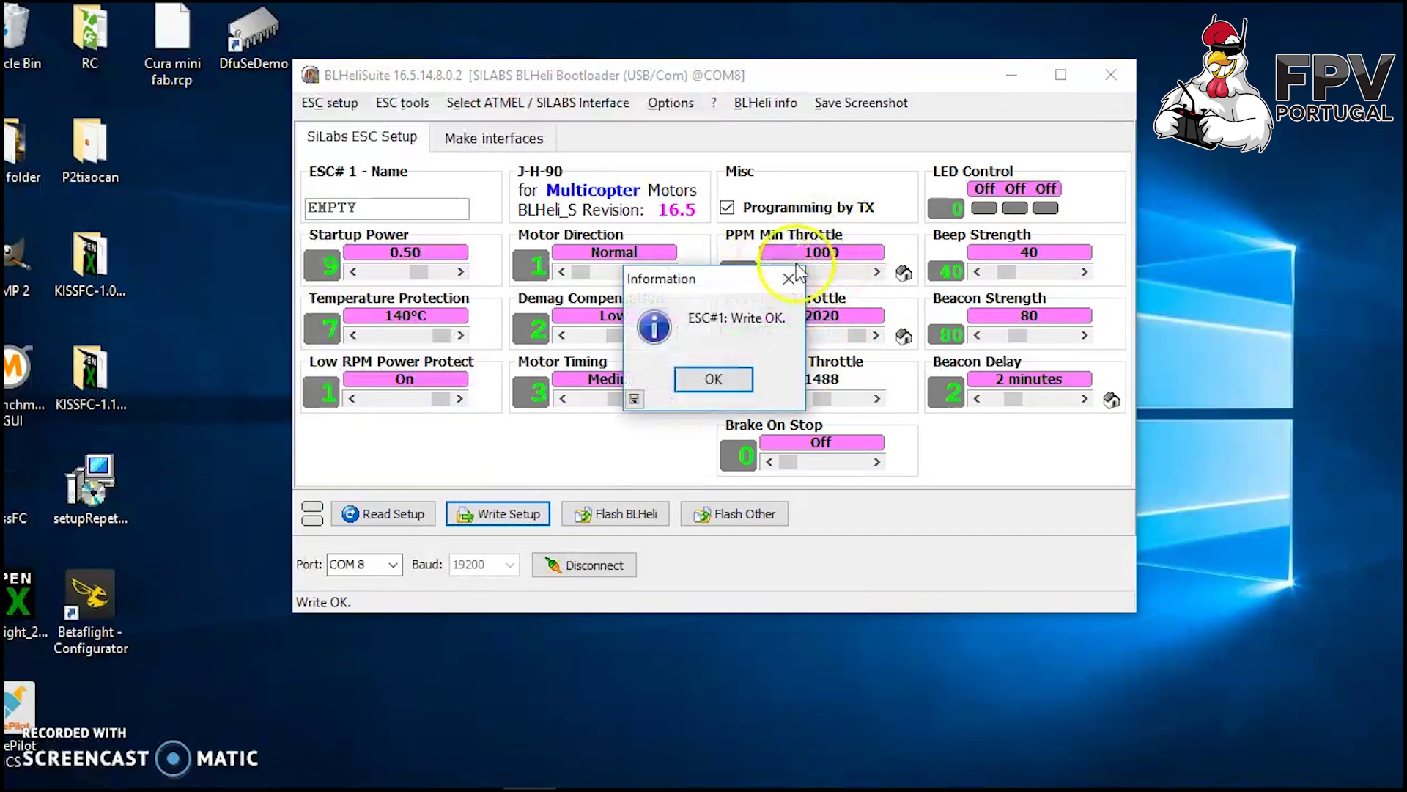
left_click(714, 380)
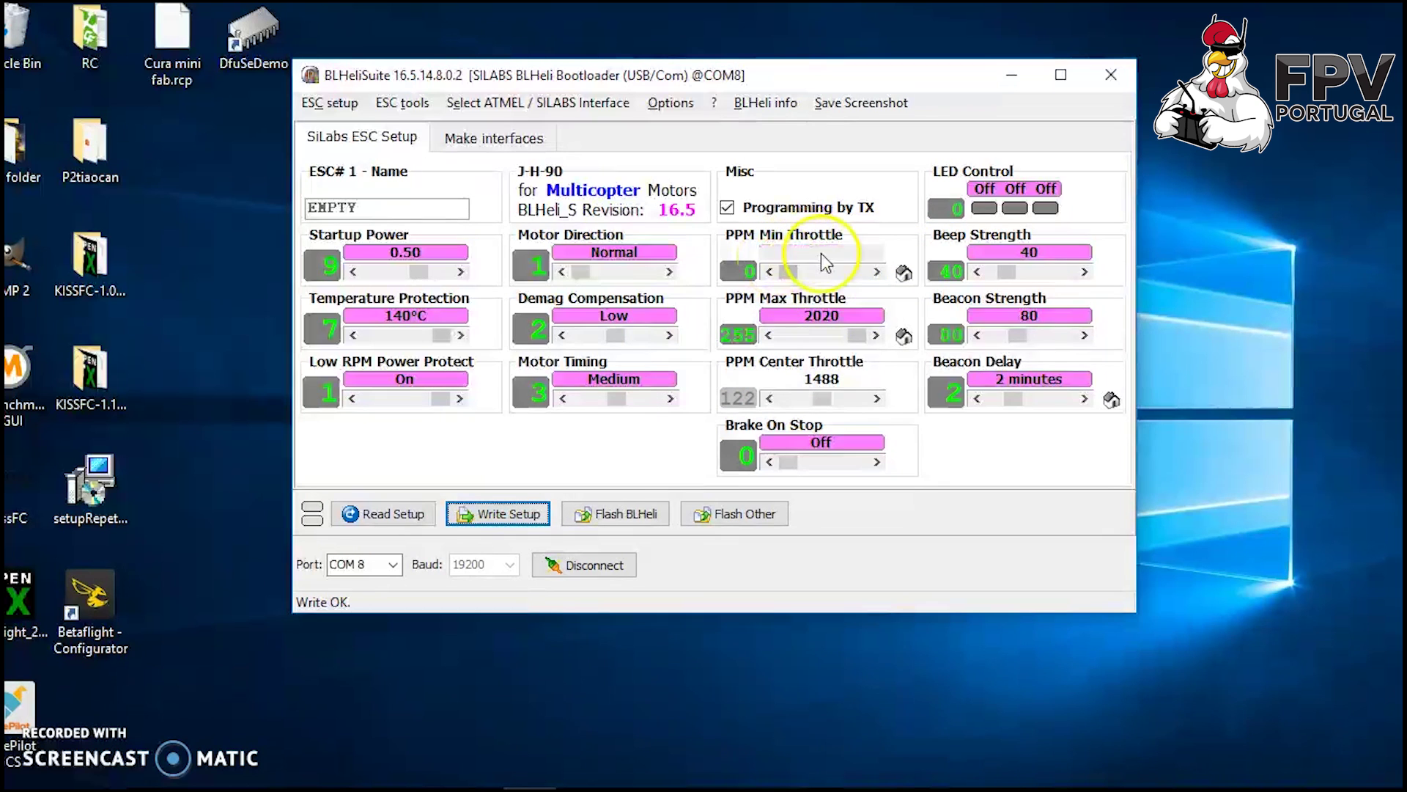
Step: Review the throttle range, beacon strength, beacon delay, motor direction and motor timing settings and their available values
mouse_move(802, 311)
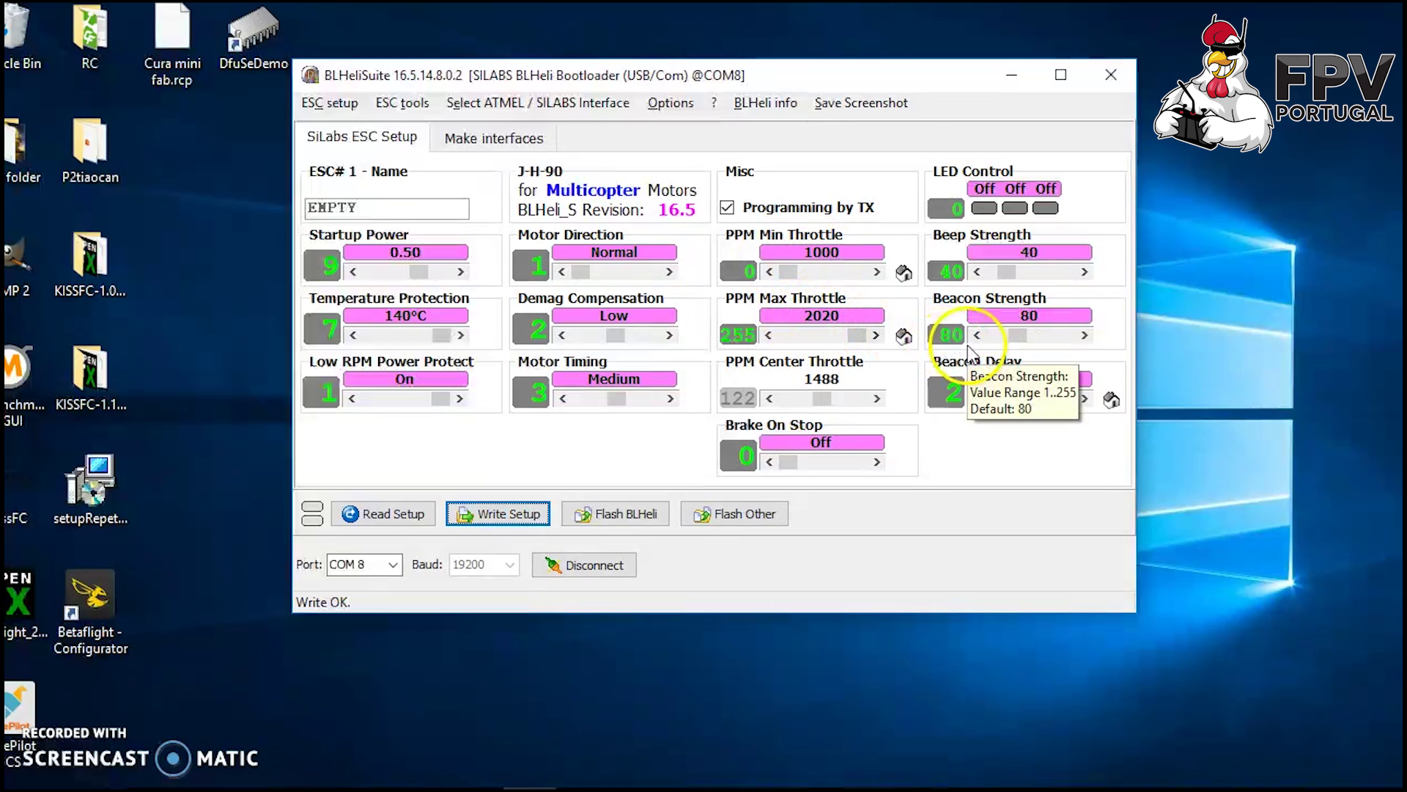
mouse_move(1017, 390)
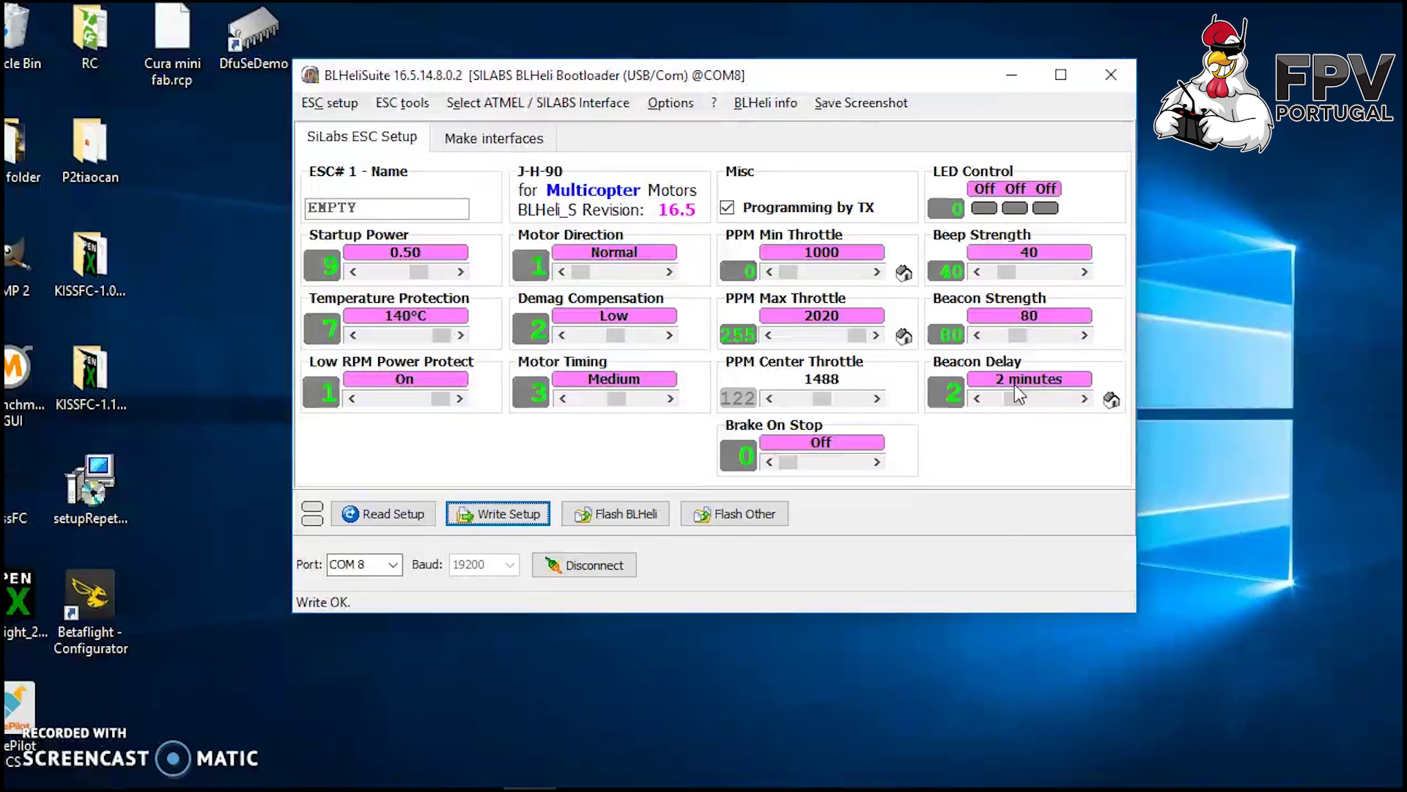
left_click(1010, 387)
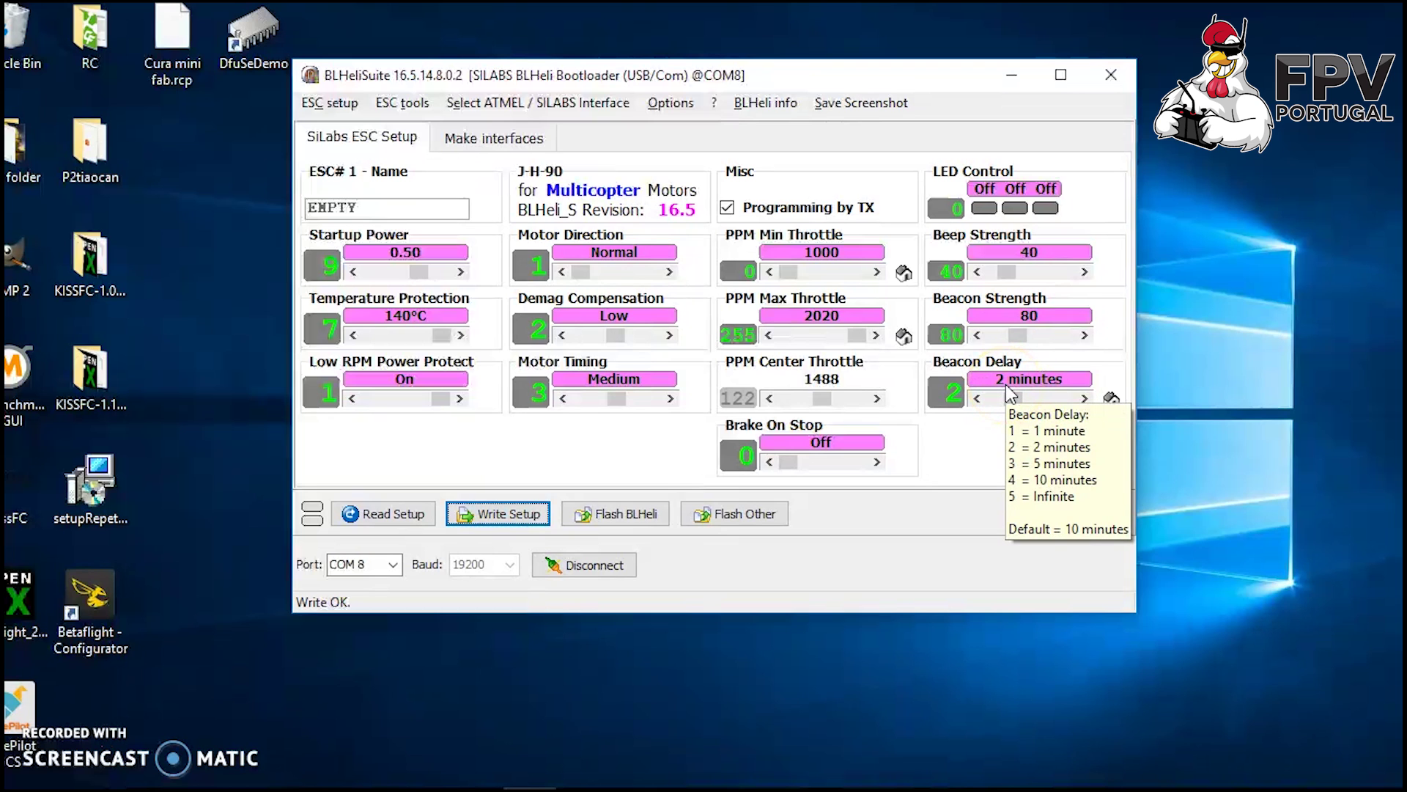
left_click(993, 359)
left_click(1004, 401)
mouse_move(1006, 399)
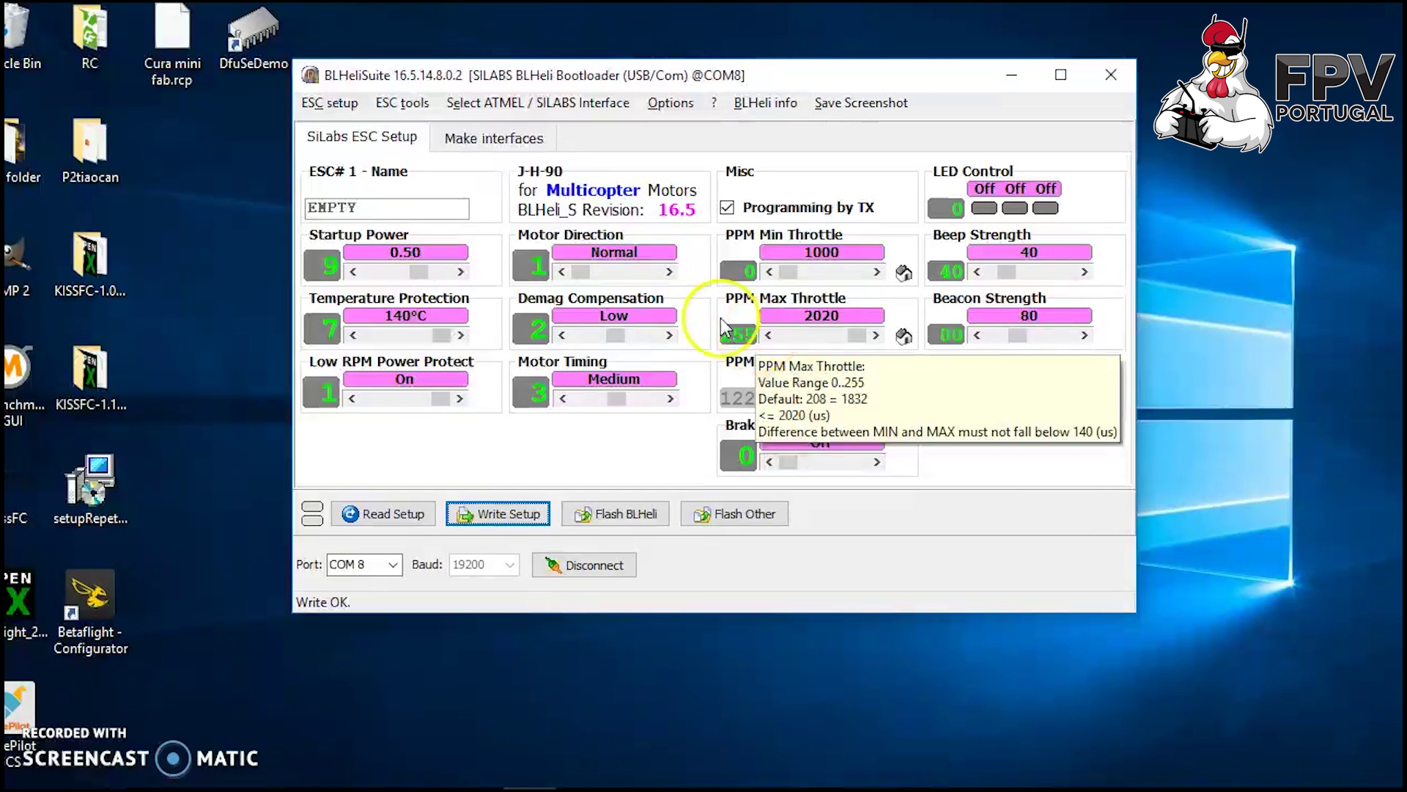
left_click(631, 279)
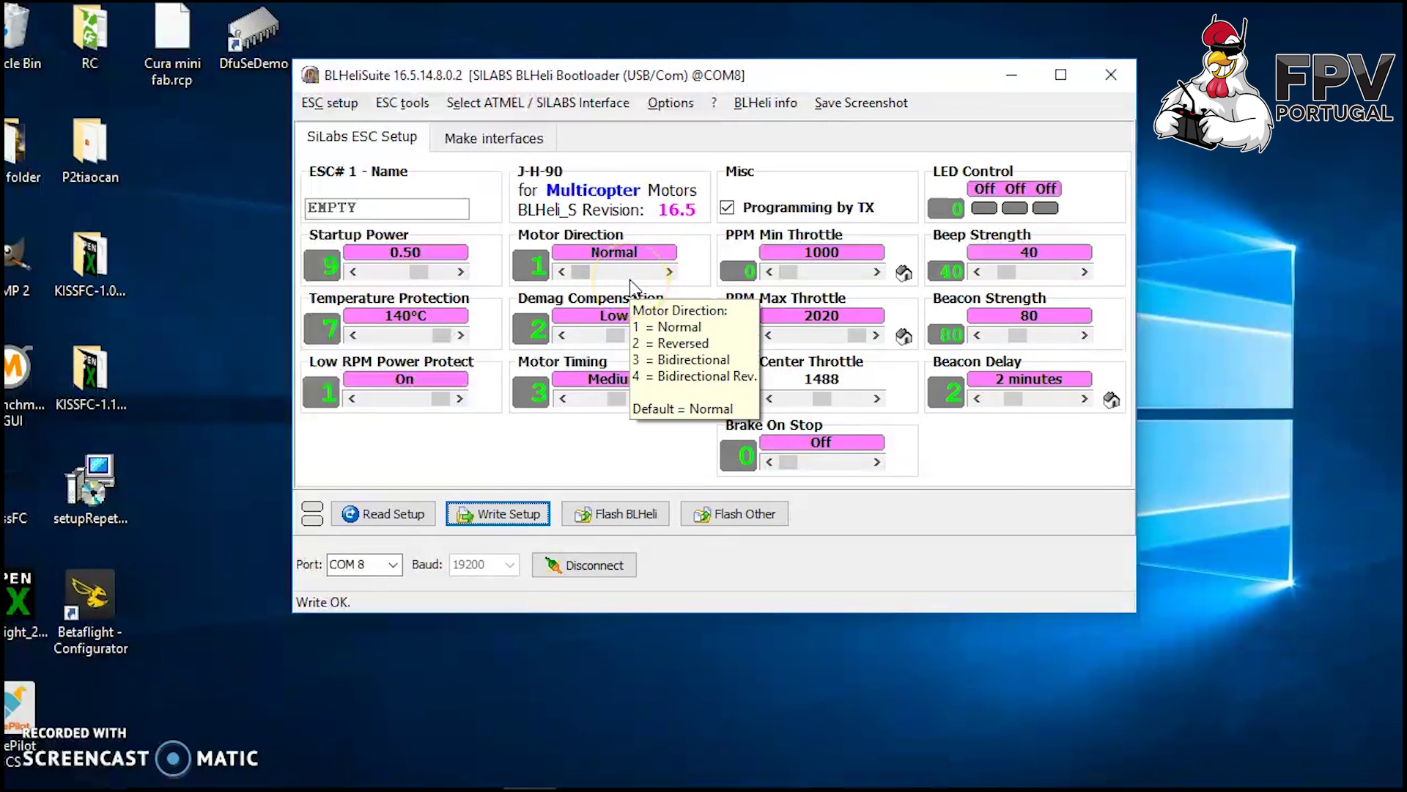
left_click(614, 277)
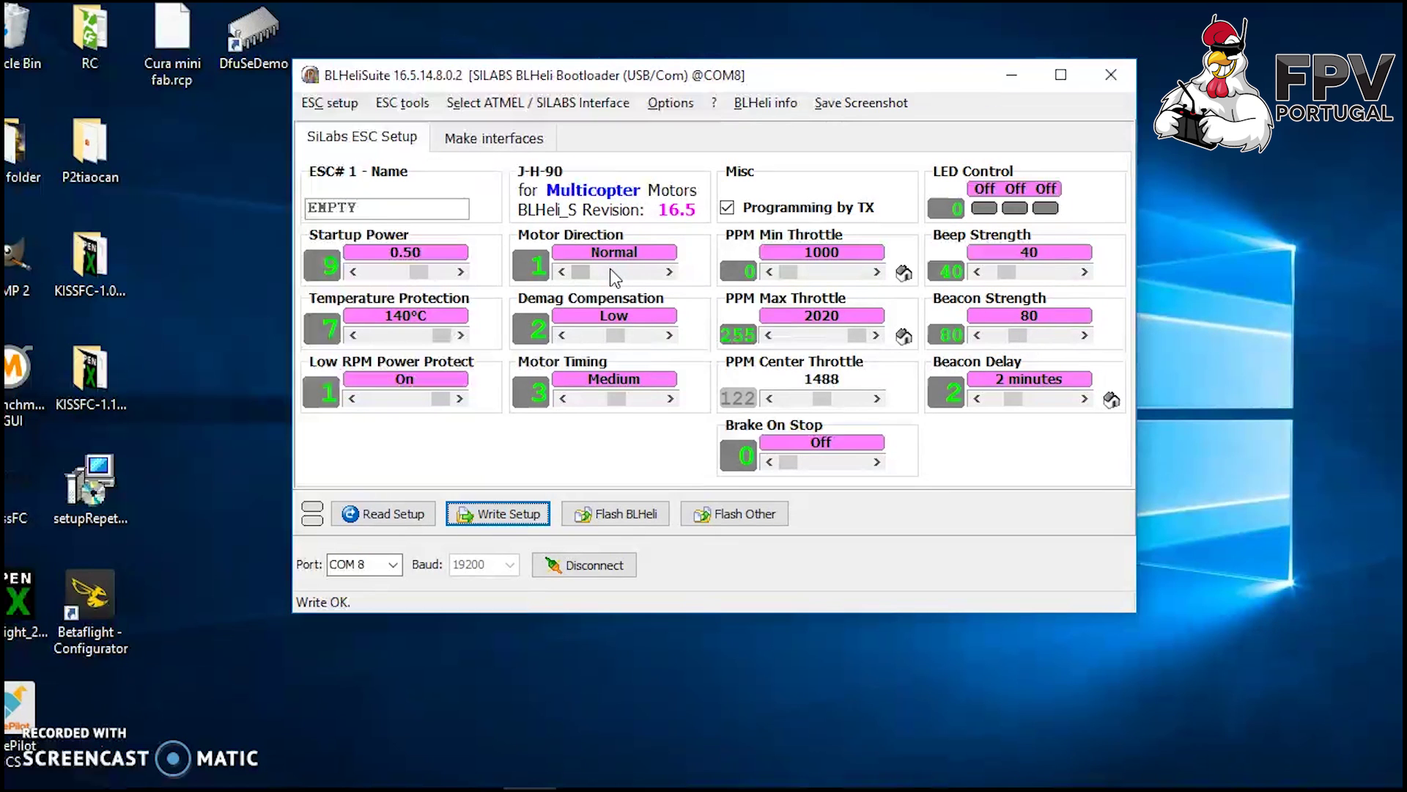
left_click(598, 397)
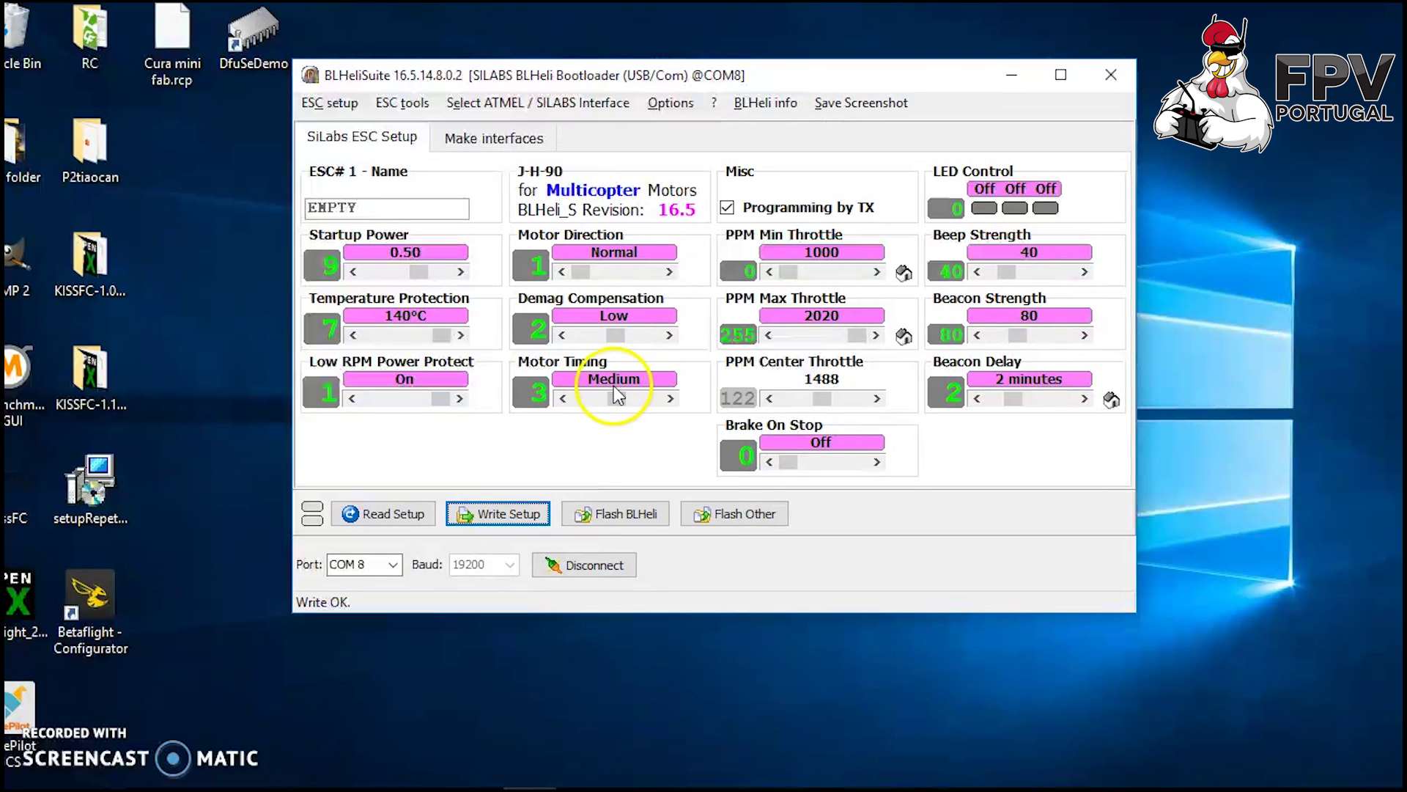
mouse_move(613, 386)
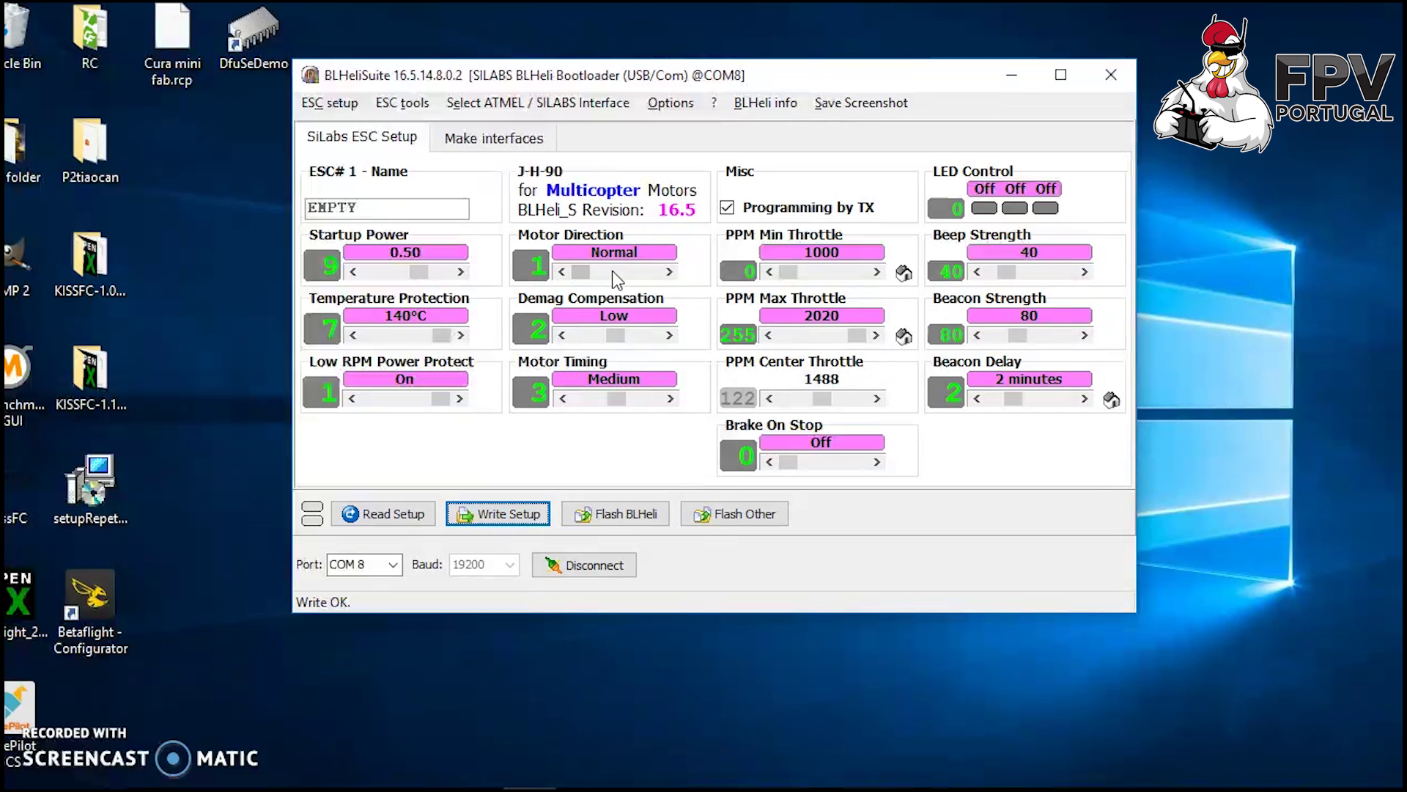
Step: Look through the available interface types, including SILABS BLHeli Bootloader (Cleanflight), and close the list without changing the selection
left_click(591, 107)
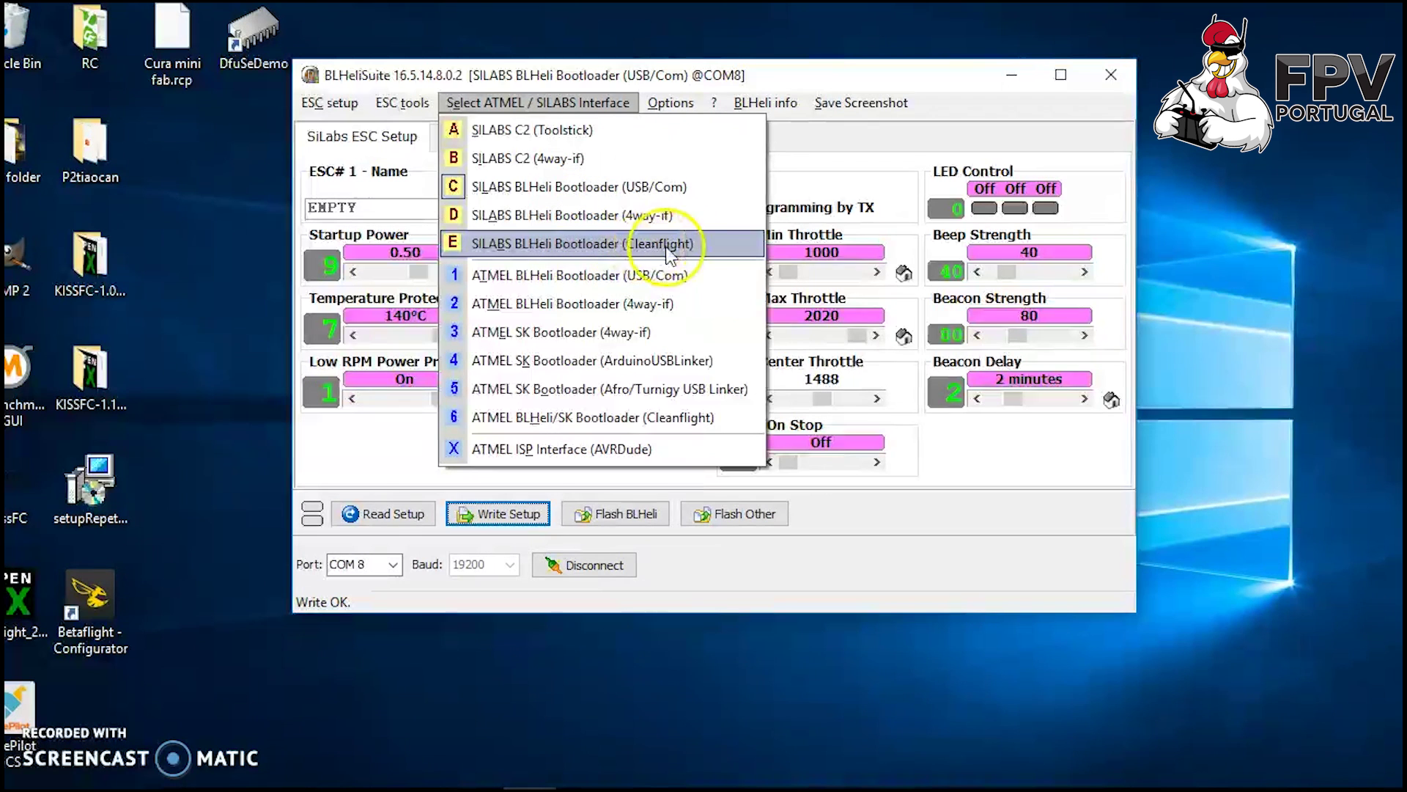
left_click(823, 150)
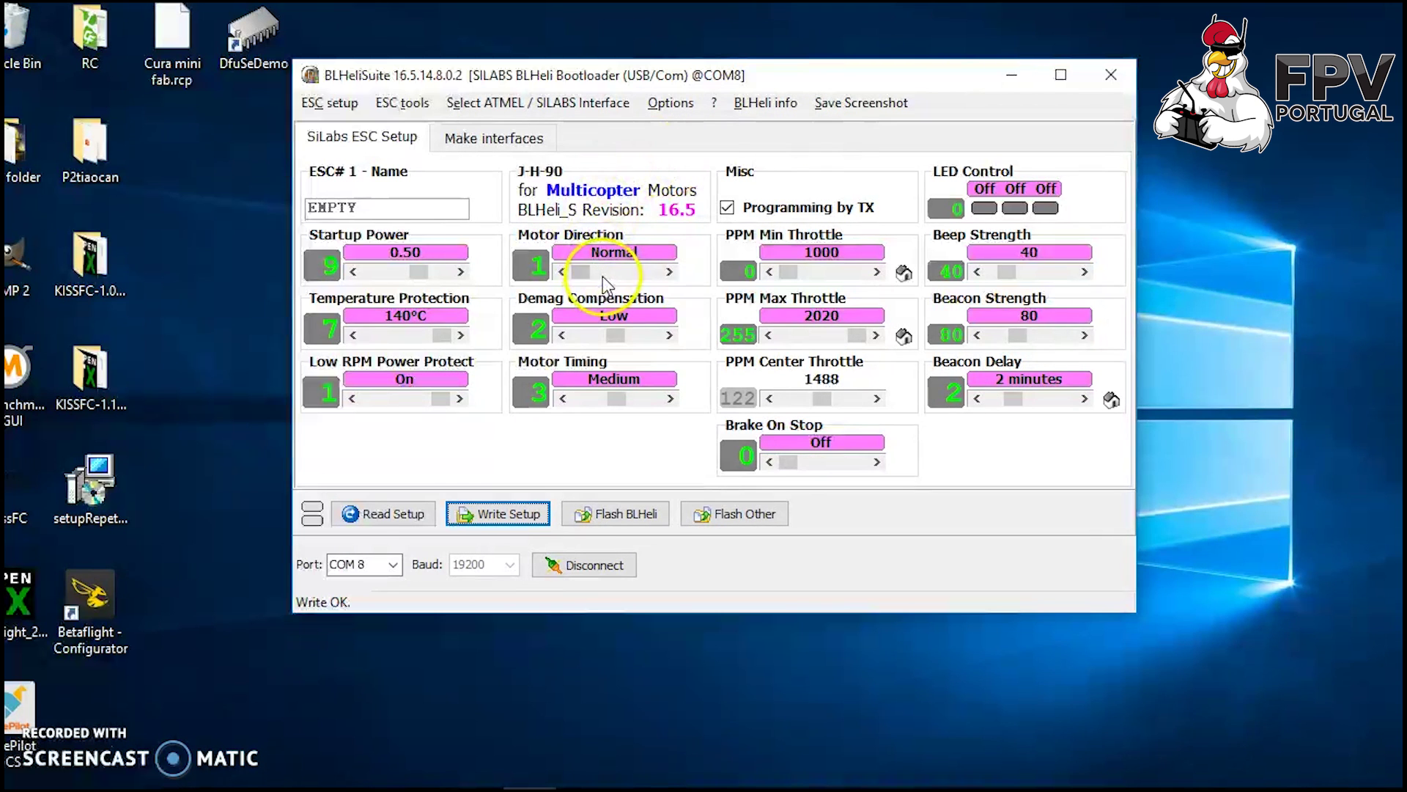
mouse_move(604, 277)
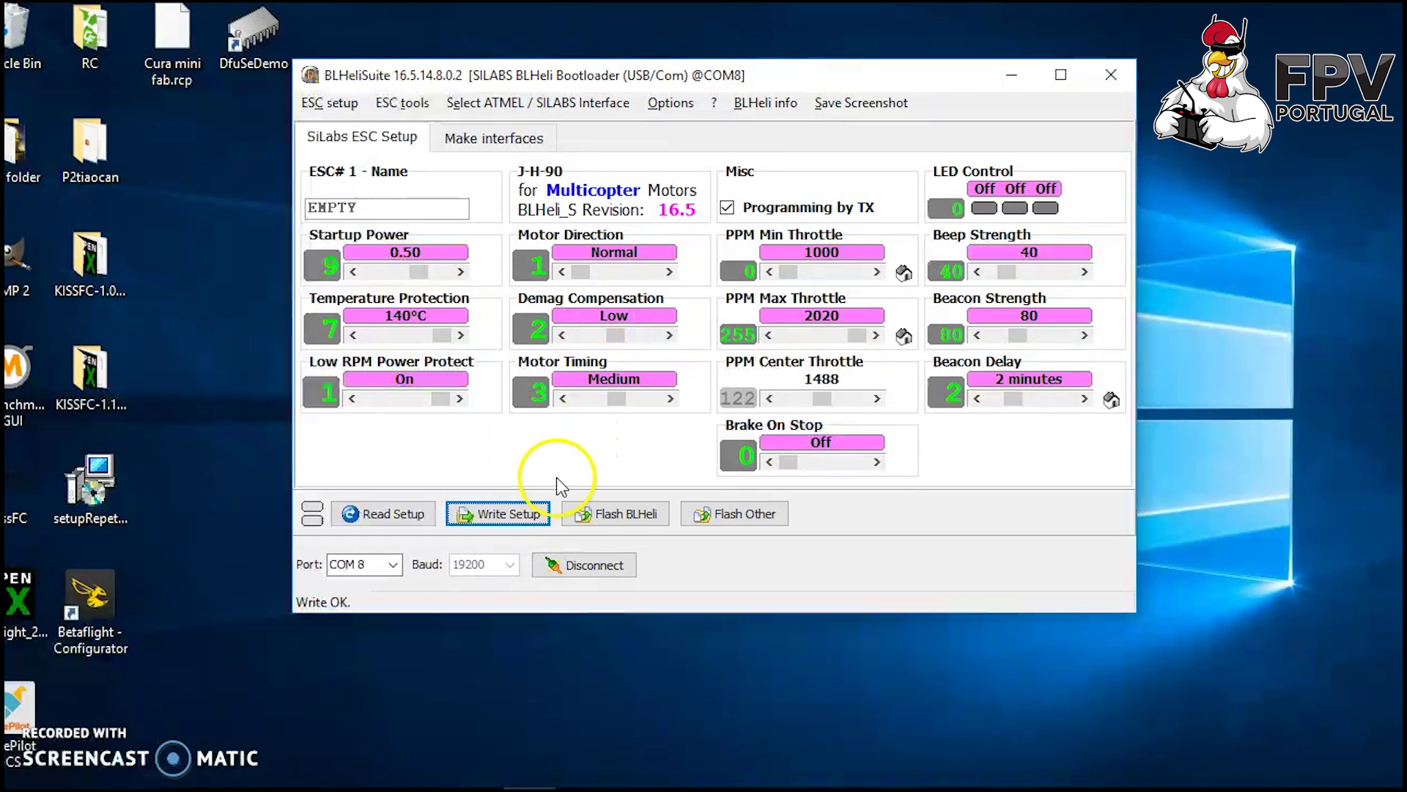
Step: Write the setup to ESC #1 once more and disconnect from it
left_click(538, 516)
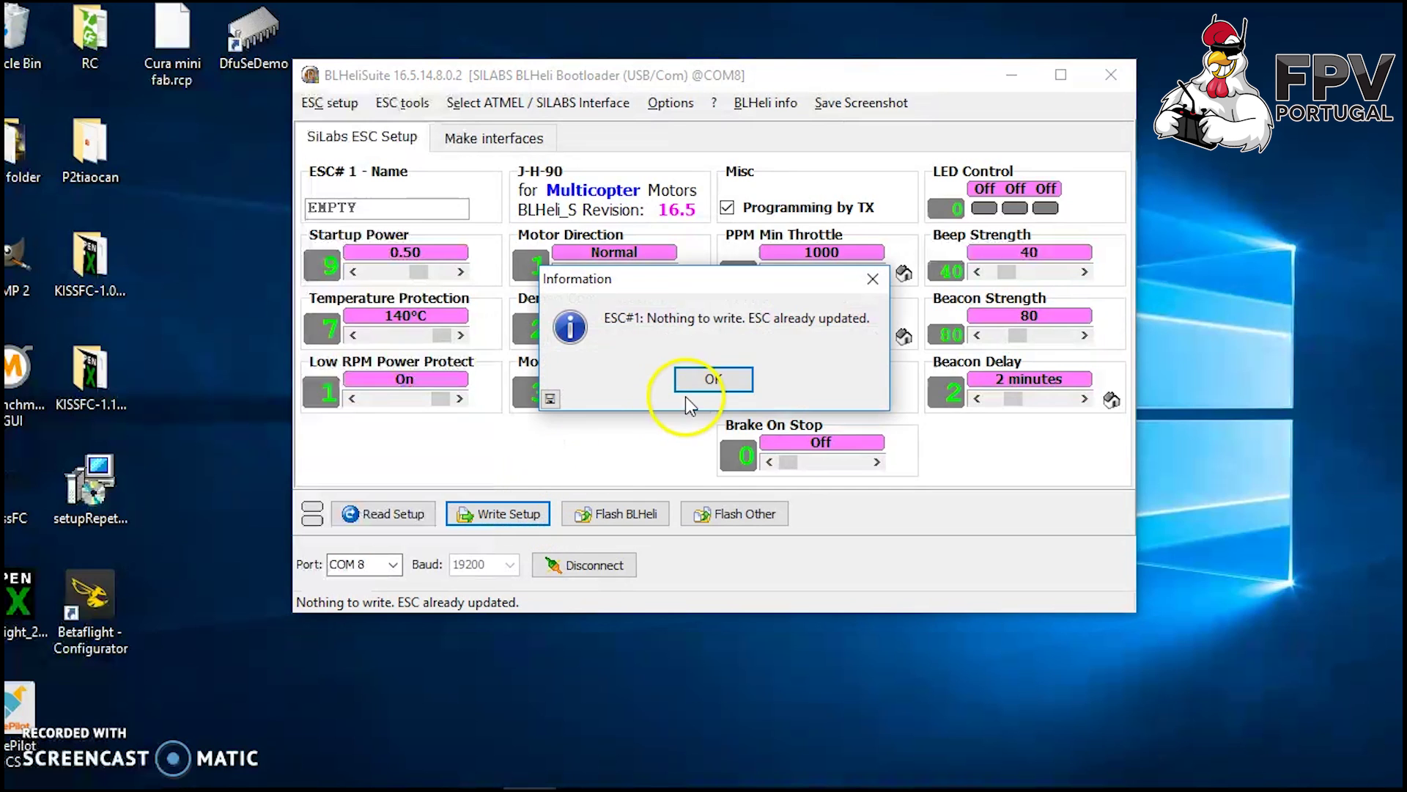
left_click(696, 389)
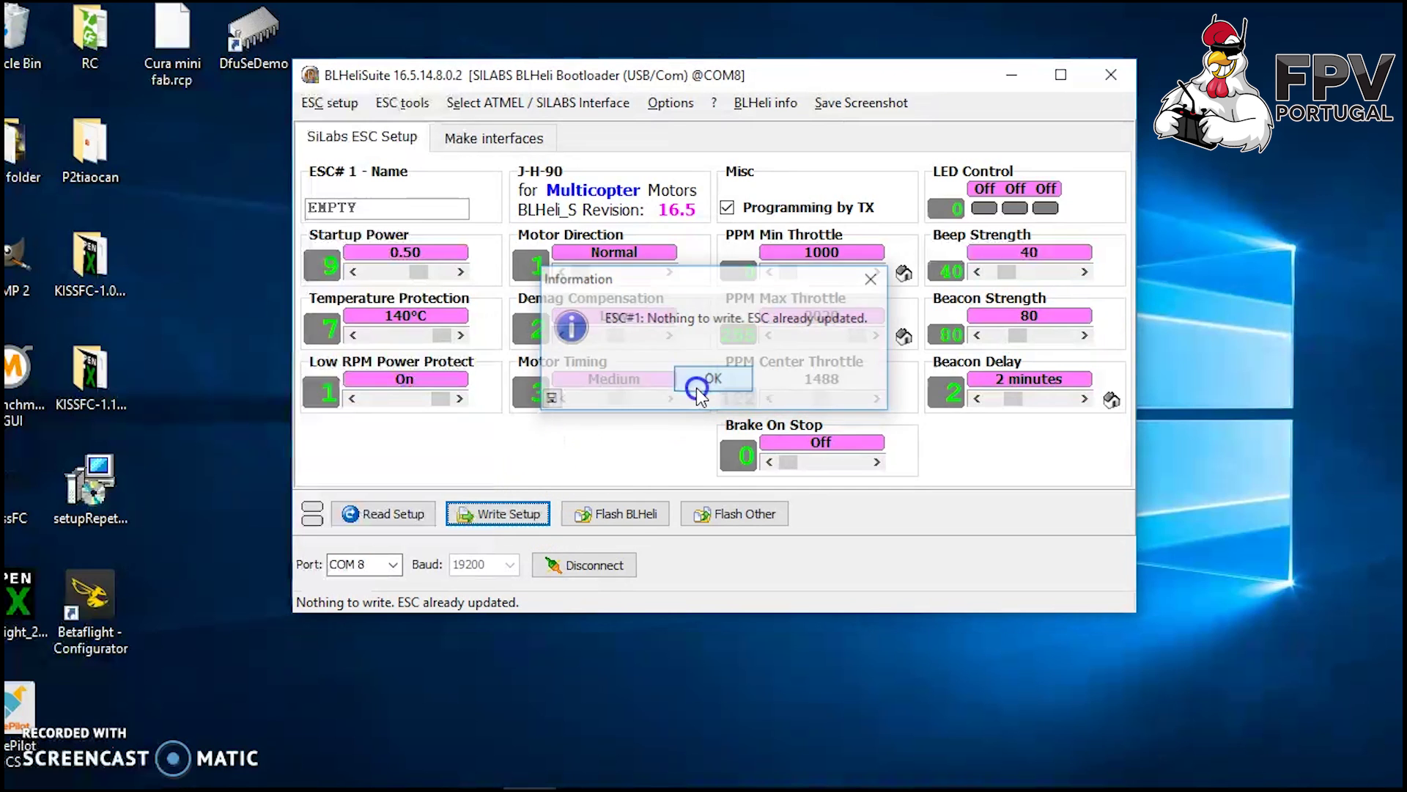
left_click(605, 566)
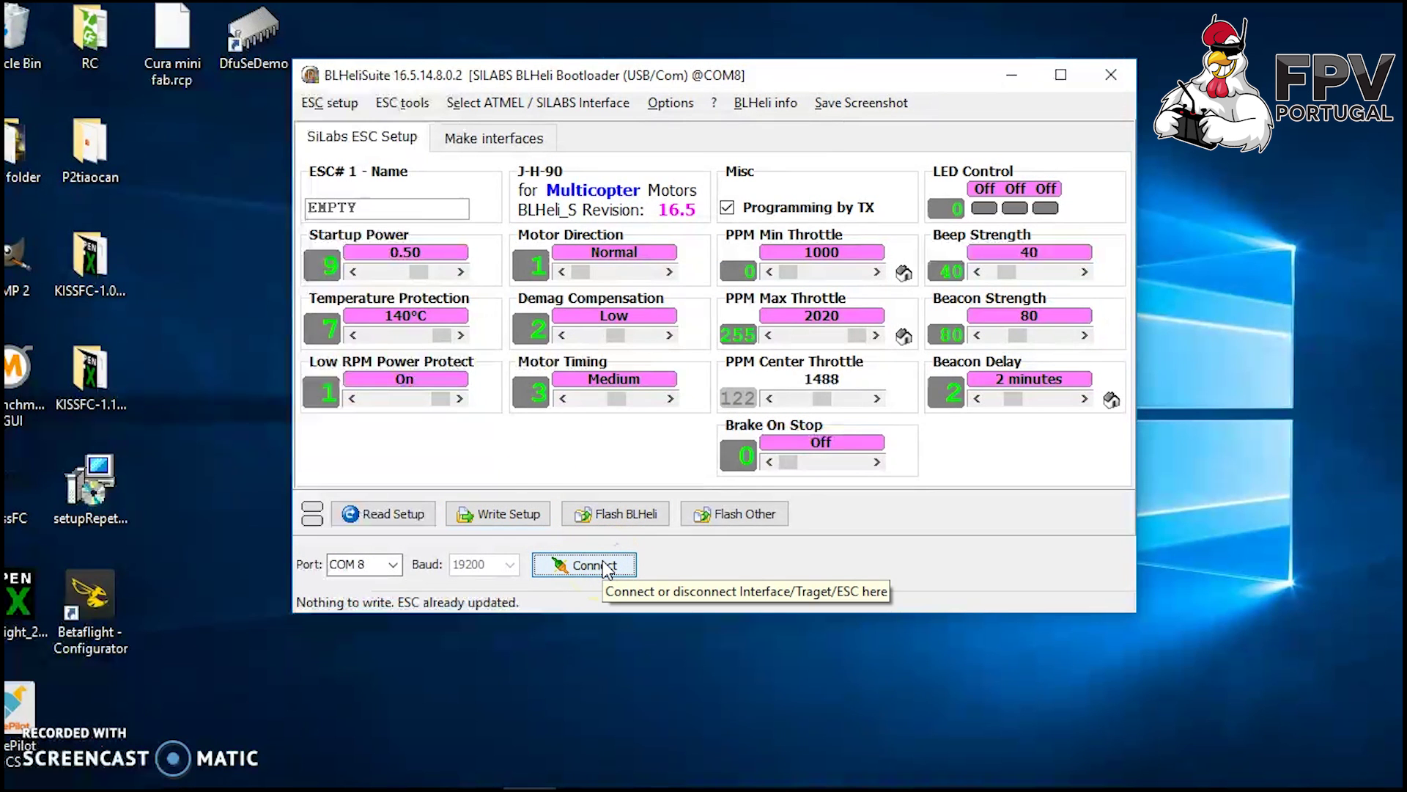